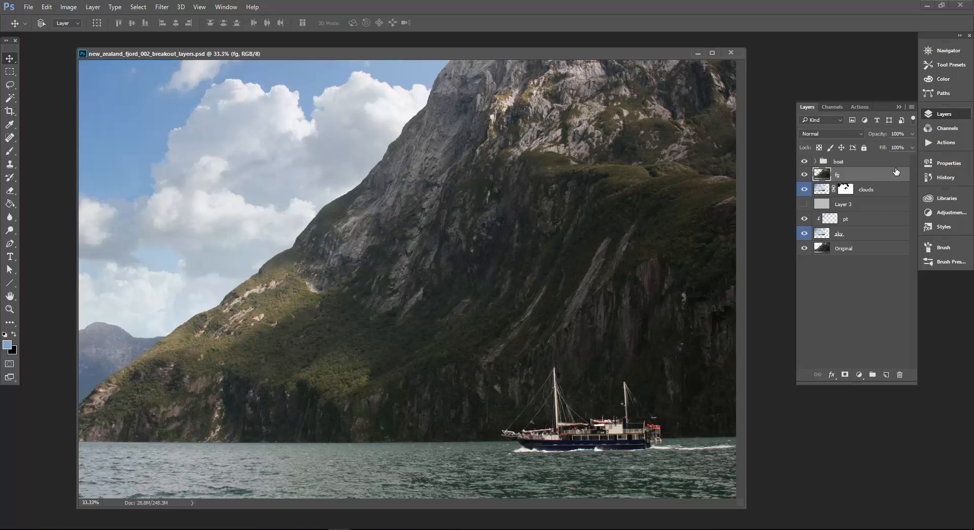
Toggle the boat group's visibility to compare the scene with and without the boat, leaving the group hidden.
{"action": "mouse_move", "coordinate": [459, 48]}
{"action": "left_mouse_down"}
{"action": "mouse_move", "coordinate": [453, 75]}
{"action": "mouse_move", "coordinate": [461, 54]}
{"action": "left_mouse_up"}
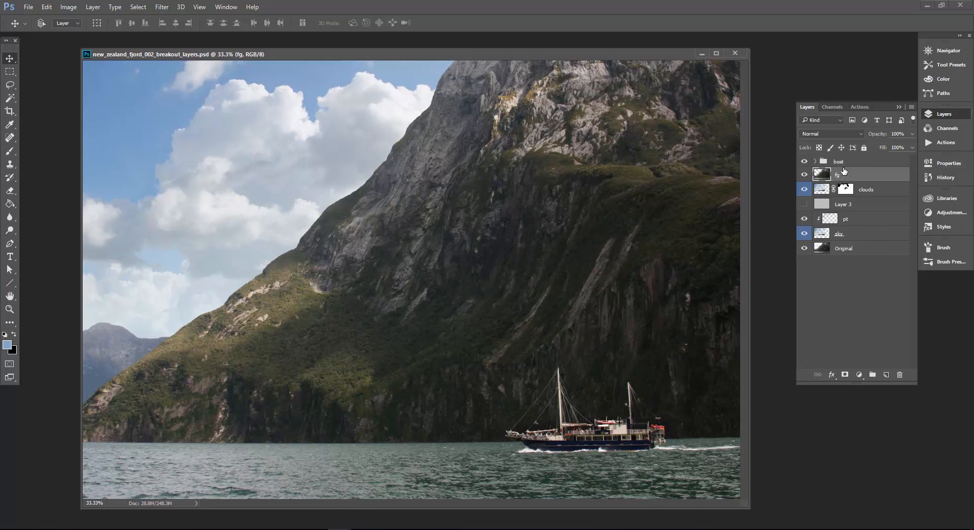
{"action": "left_click", "coordinate": [825, 163]}
{"action": "left_click", "coordinate": [804, 161]}
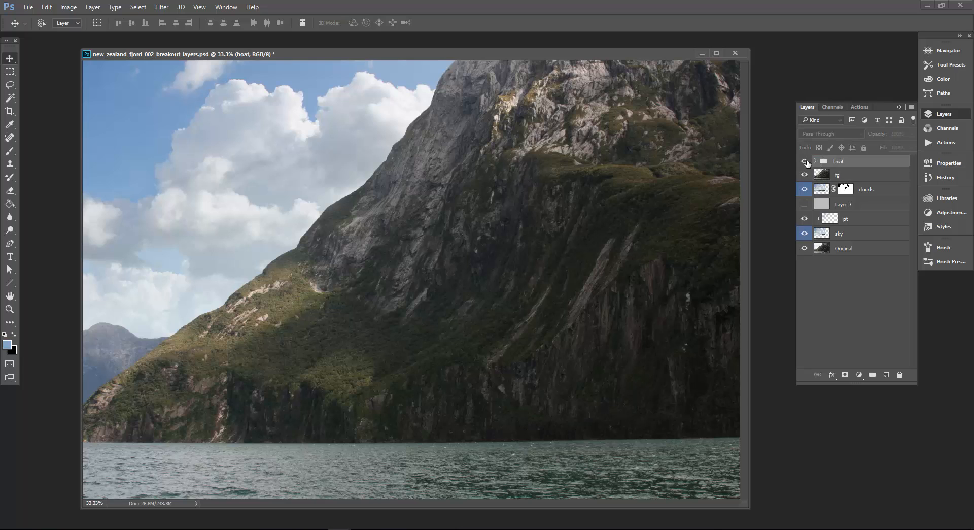
{"action": "left_click", "coordinate": [804, 161]}
{"action": "left_click", "coordinate": [804, 162]}
{"action": "left_click", "coordinate": [805, 161]}
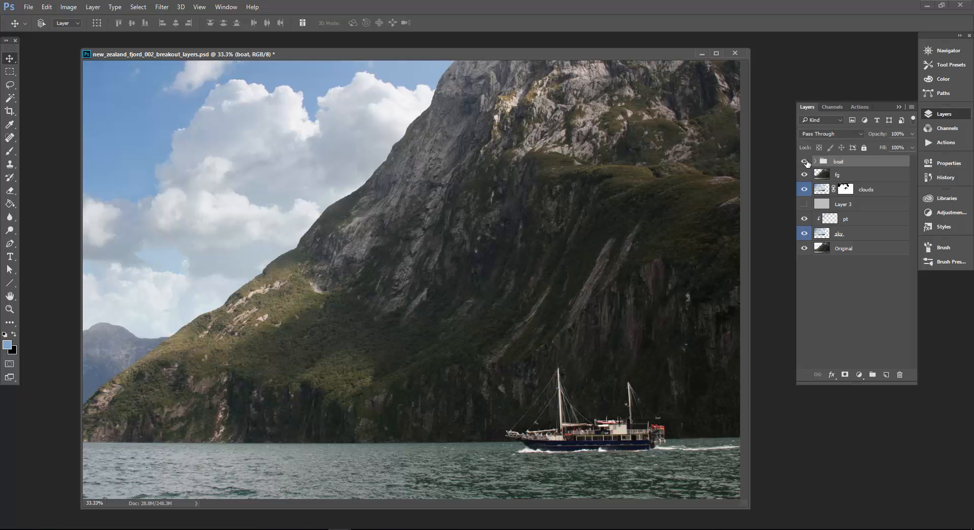
{"action": "left_click", "coordinate": [805, 162]}
{"action": "left_click", "coordinate": [804, 161]}
{"action": "left_click", "coordinate": [804, 161]}
Examine what the fg, clouds and sky layers contribute by hiding and reshowing each one, ending on the Original layer.
{"action": "left_click", "coordinate": [854, 177]}
{"action": "left_click", "coordinate": [808, 174]}
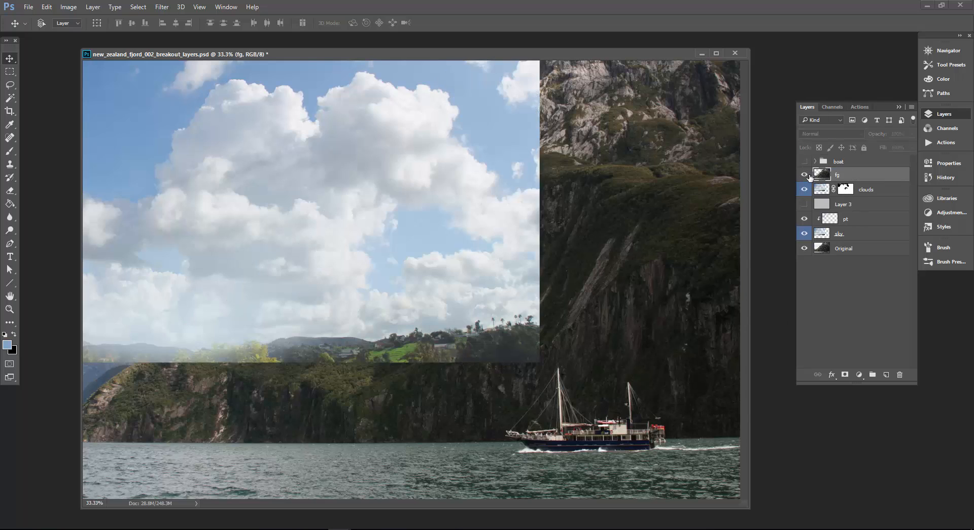
{"action": "left_click", "coordinate": [808, 175]}
{"action": "left_click", "coordinate": [880, 192]}
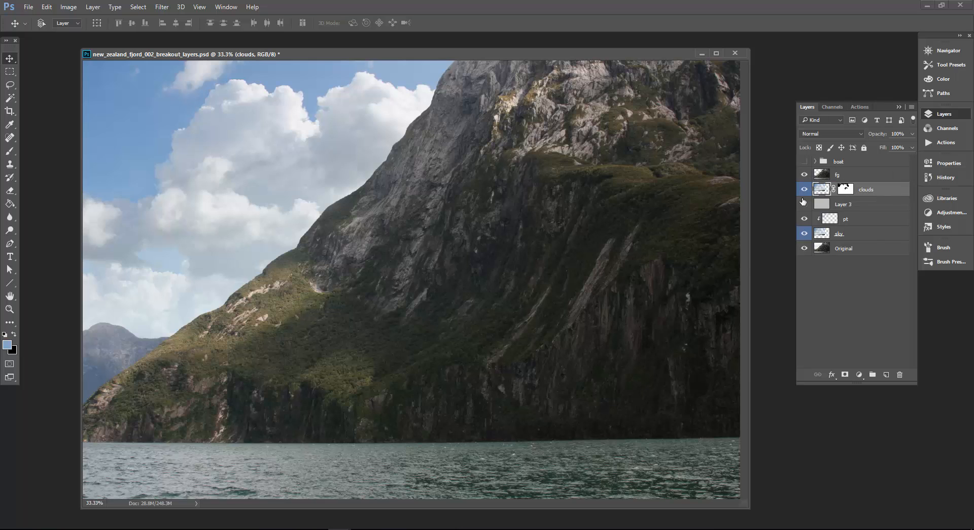
{"action": "left_click", "coordinate": [805, 189]}
{"action": "left_click", "coordinate": [805, 189]}
{"action": "left_click", "coordinate": [843, 234]}
{"action": "left_click", "coordinate": [804, 234]}
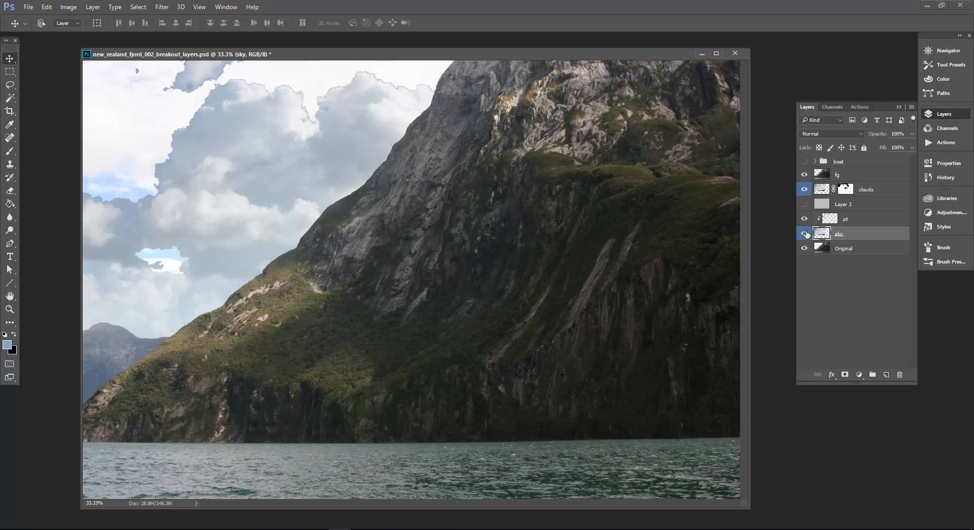
{"action": "left_click", "coordinate": [805, 233]}
{"action": "left_click", "coordinate": [846, 250]}
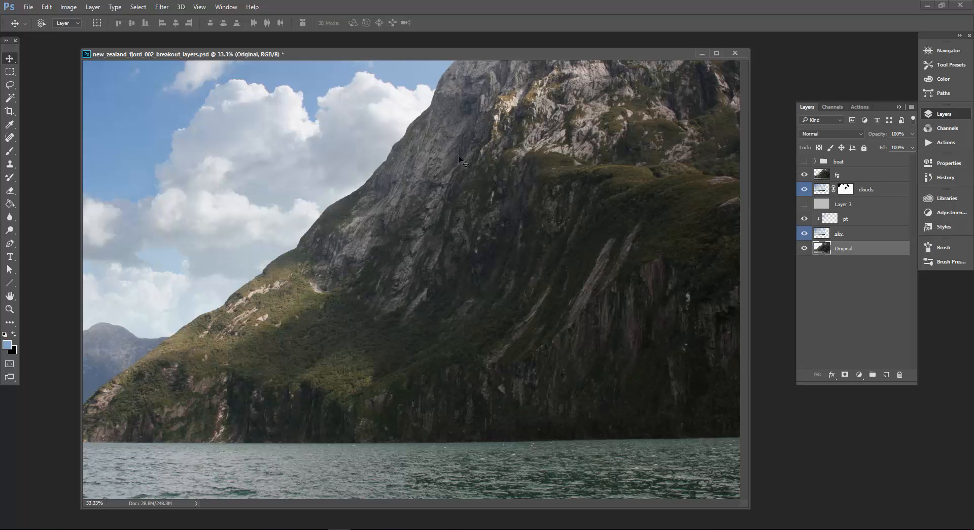
{"action": "left_click", "coordinate": [29, 7]}
{"action": "left_click", "coordinate": [114, 148]}
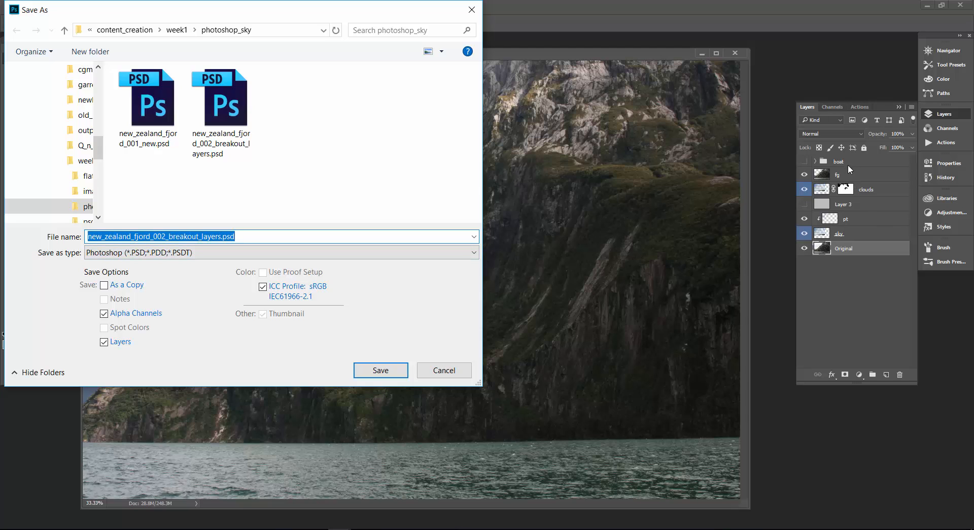
{"action": "left_click", "coordinate": [453, 370]}
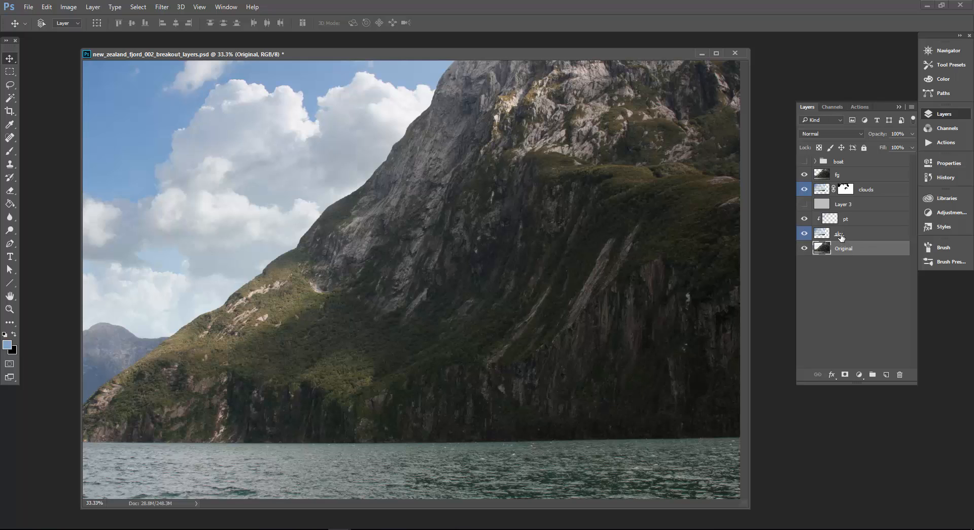
Merge the clipped pt layer and the sky layer into a single layer.
{"action": "left_click", "coordinate": [843, 235]}
{"action": "left_click", "coordinate": [847, 219], "text": "shift"}
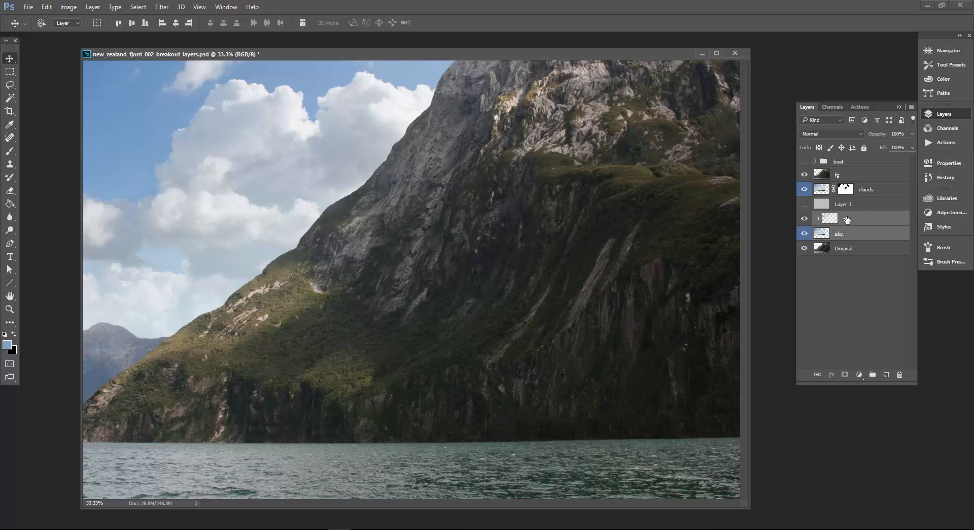
{"action": "key", "text": "ctrl"}
{"action": "key", "text": "ctrl+e"}
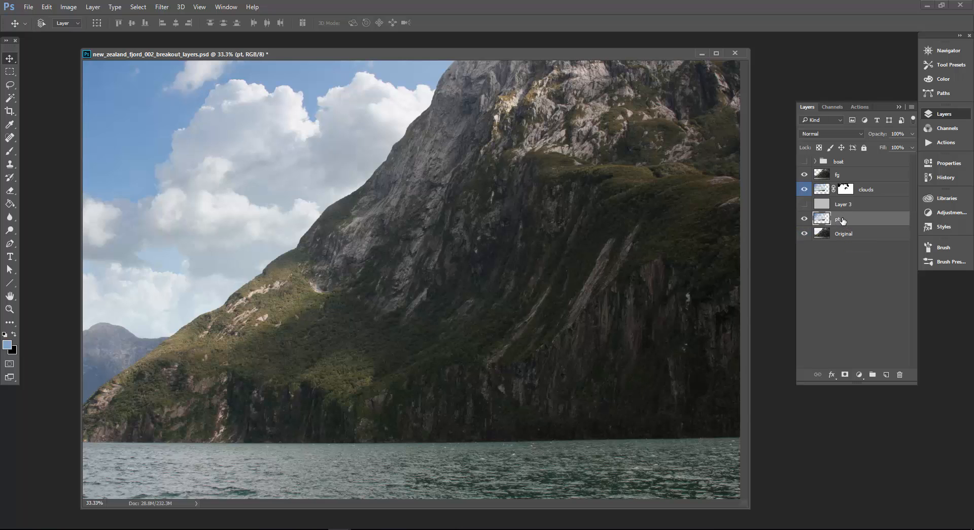
Apply the clouds layer's mask permanently to the layer.
{"action": "left_click", "coordinate": [846, 192]}
{"action": "right_click", "coordinate": [846, 192]}
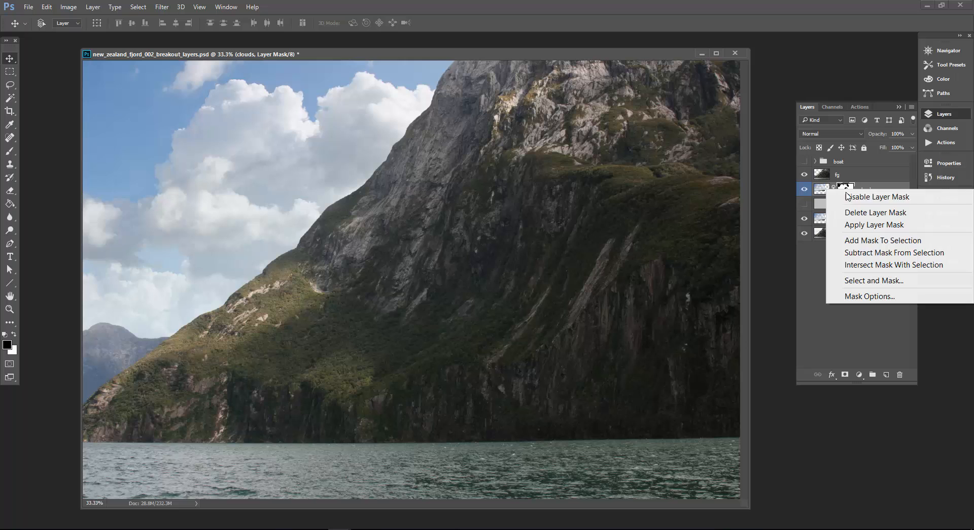
{"action": "left_click", "coordinate": [866, 225]}
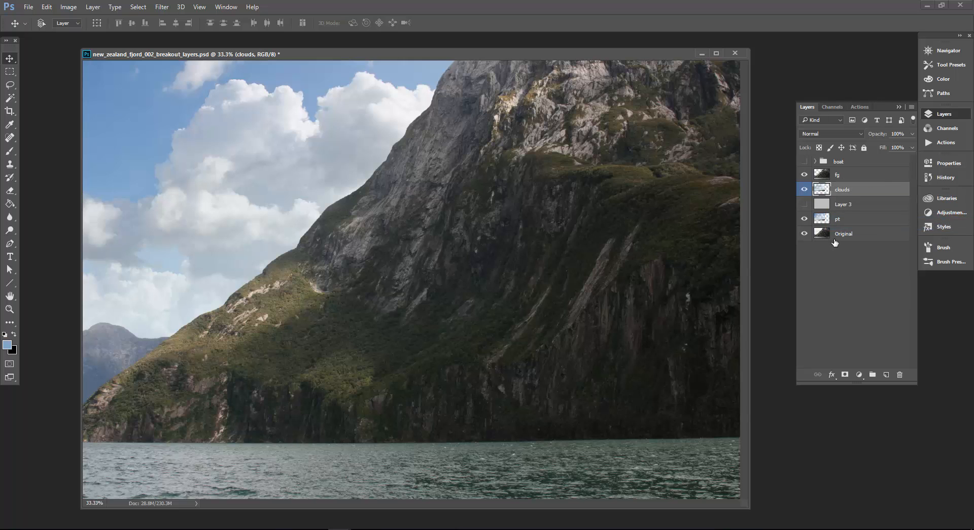
Show Layer 3 to check its gray fill behind the clouds, and delete that layer.
{"action": "right_click", "coordinate": [844, 208]}
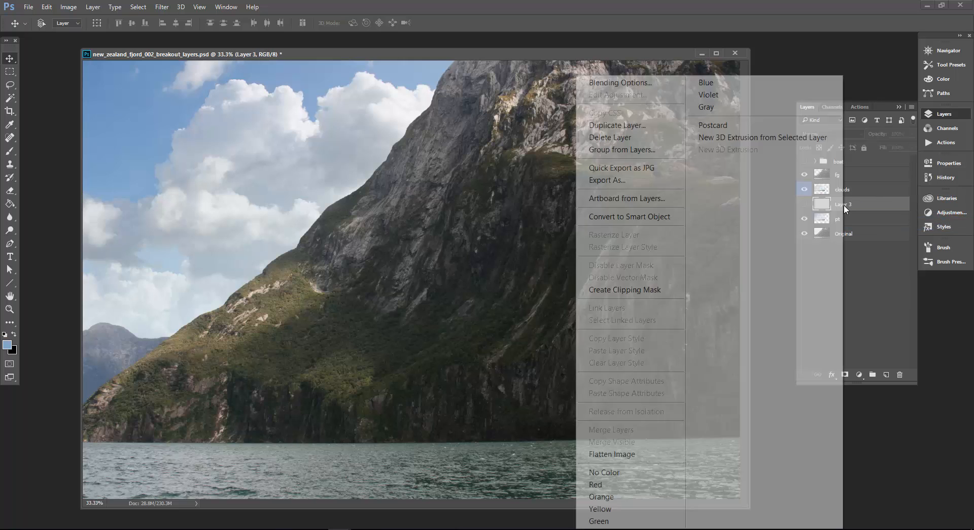
{"action": "key", "text": "Escape"}
{"action": "left_click", "coordinate": [806, 204]}
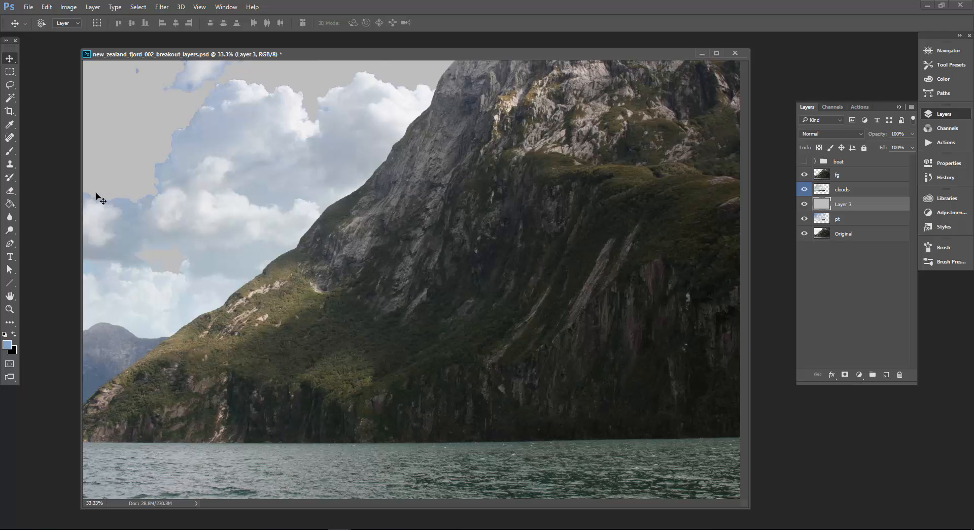
{"action": "right_click", "coordinate": [843, 205]}
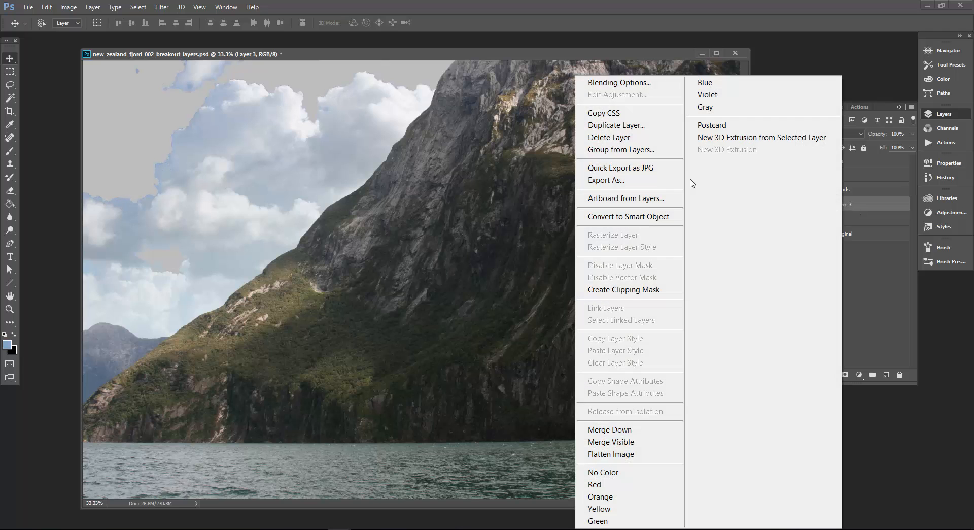
{"action": "left_click", "coordinate": [624, 137]}
{"action": "left_click", "coordinate": [391, 208]}
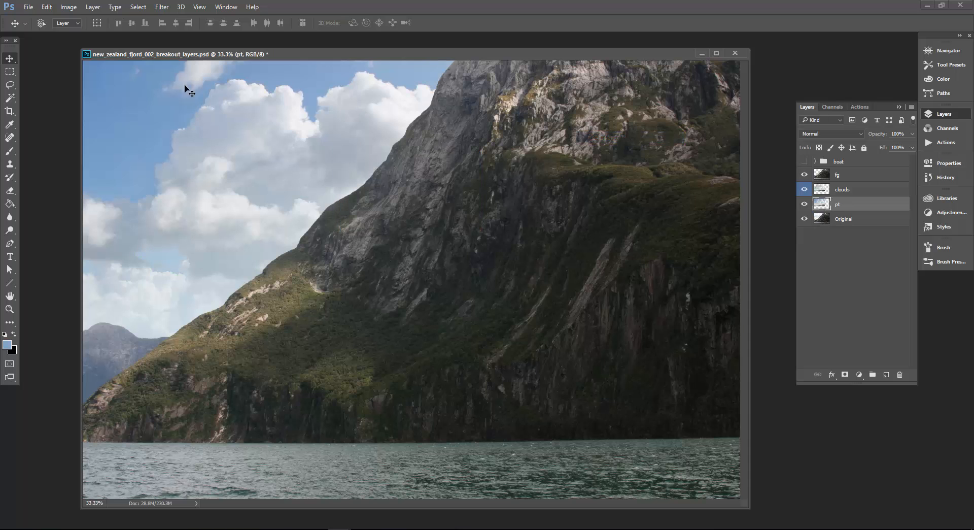
Save the document as new_zealand_fjord_003_breakout_layers_ae.psd in the photoshop_sky folder with Maximize Compatibility on.
{"action": "left_click", "coordinate": [29, 8]}
{"action": "left_click", "coordinate": [72, 147]}
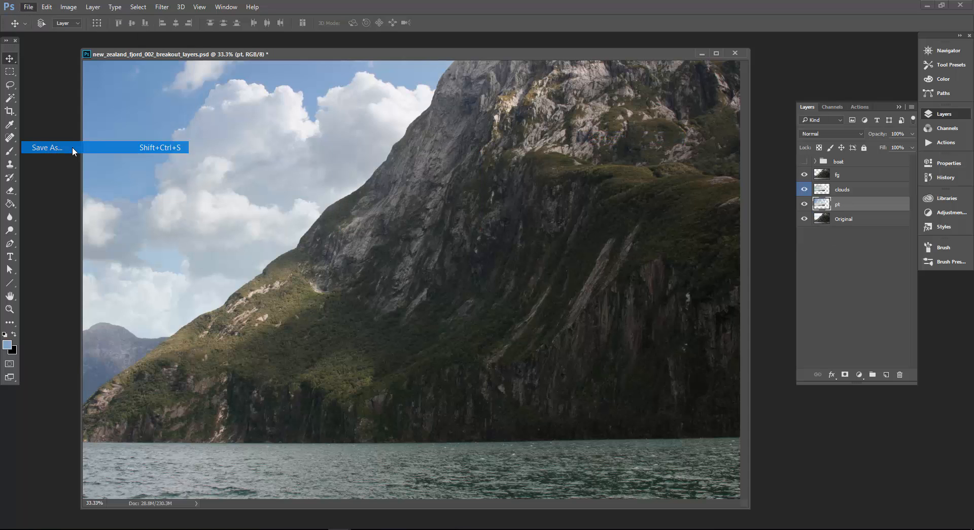
{"action": "left_click", "coordinate": [163, 237]}
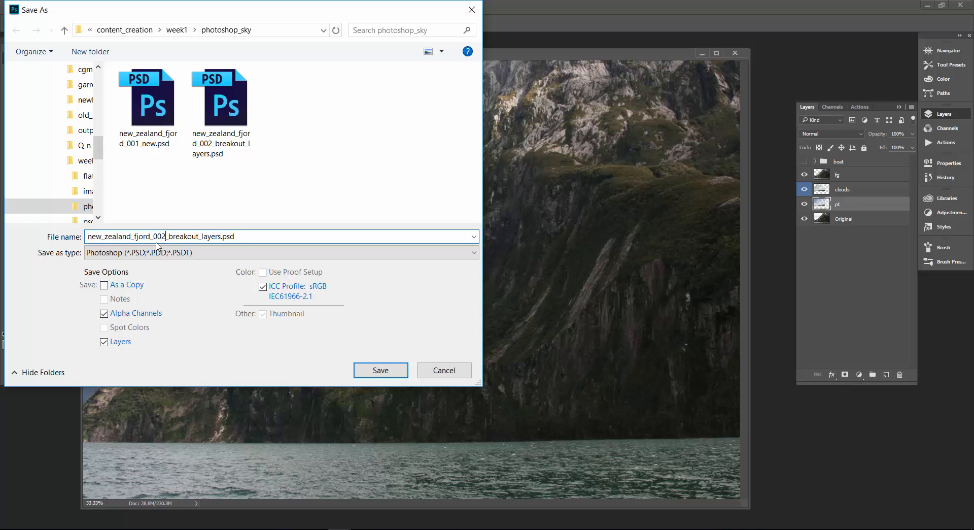
{"action": "key", "text": "BackSpace"}
{"action": "type", "text": "3"}
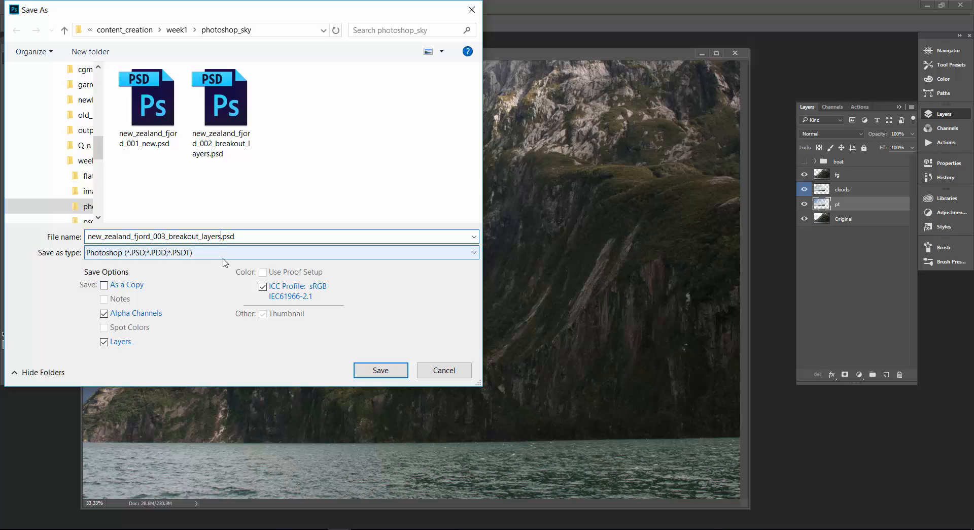
{"action": "type", "text": "_ae"}
{"action": "left_click", "coordinate": [386, 370]}
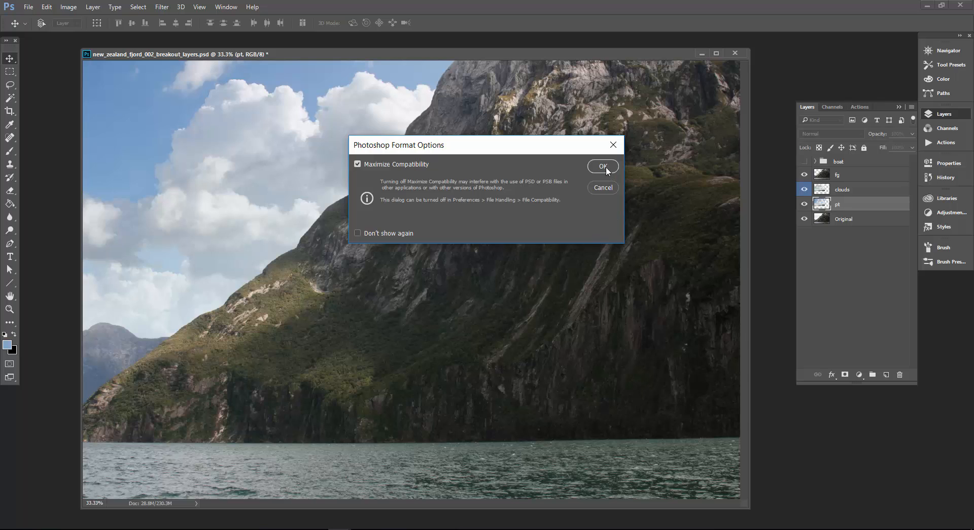
{"action": "left_click", "coordinate": [604, 167]}
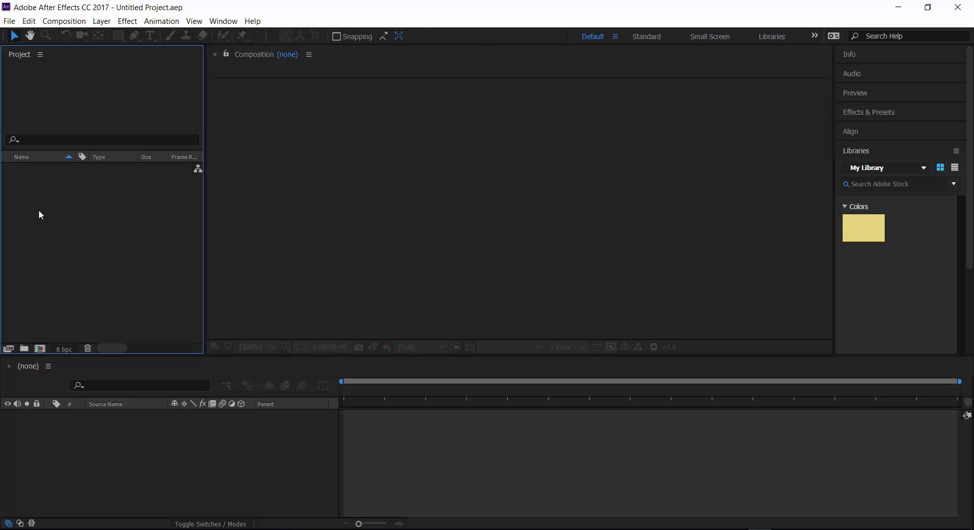
In After Effects, start a file import and select new_zealand_fjord_003_breakout_layers_ae.psd in the photoshop_sky folder.
{"action": "right_click", "coordinate": [66, 206]}
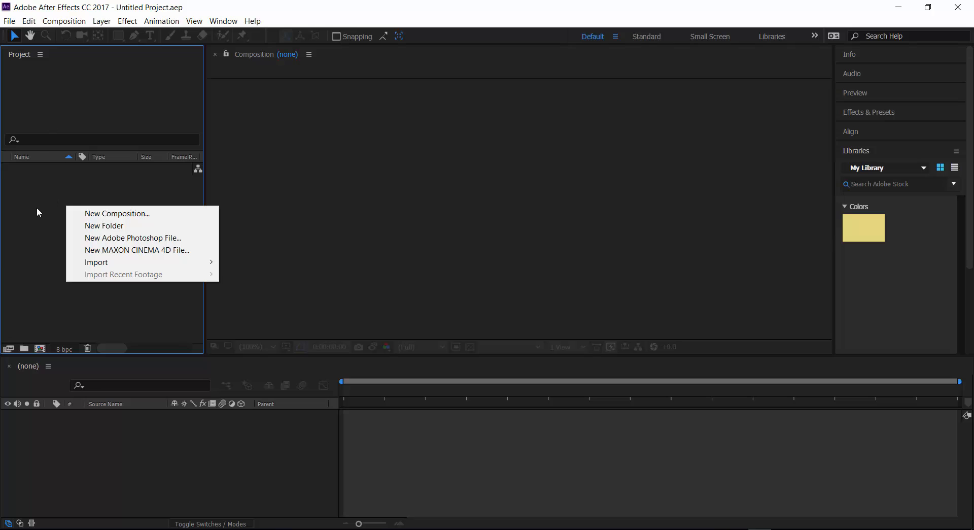
{"action": "mouse_move", "coordinate": [127, 262]}
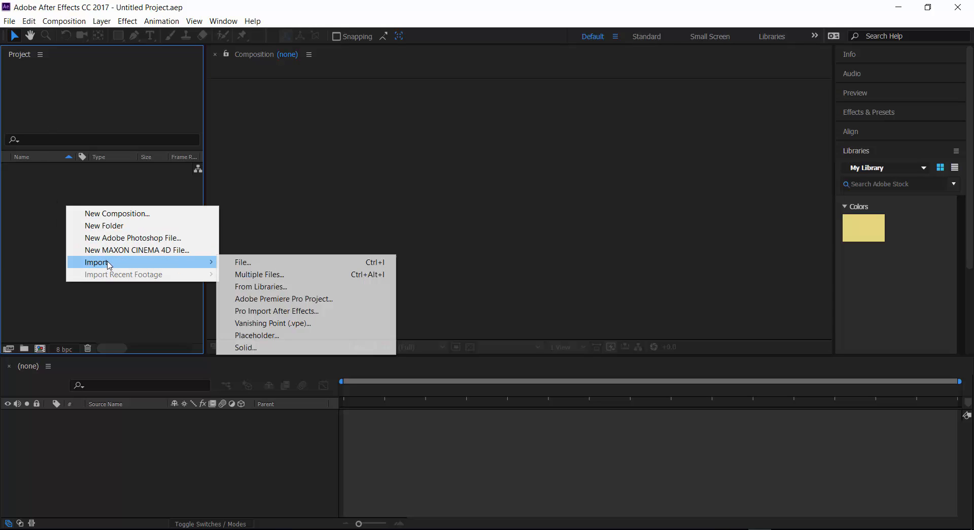
{"action": "left_click", "coordinate": [287, 261]}
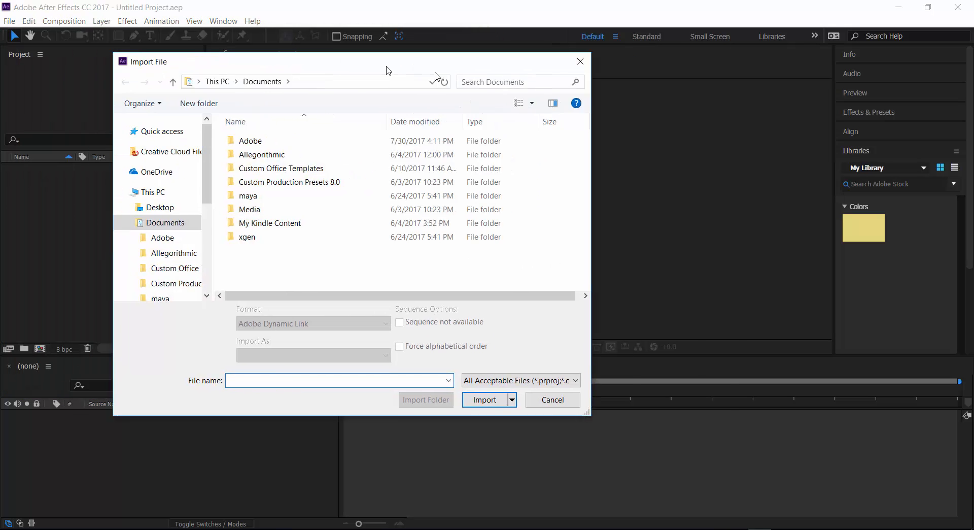
{"action": "left_click_drag", "start_coordinate": [387, 70], "coordinate": [528, 78]}
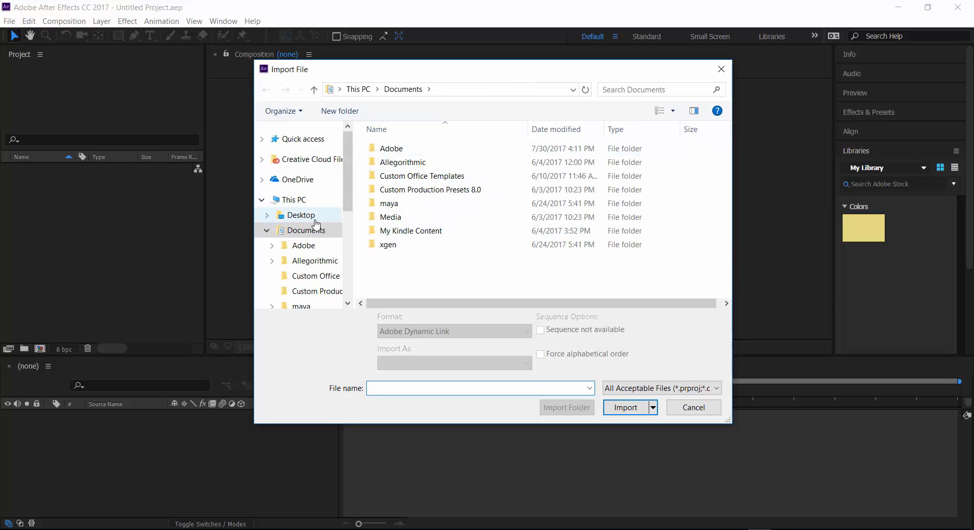
{"action": "scroll", "coordinate": [341, 280], "scroll_direction": "down", "scroll_amount": 5}
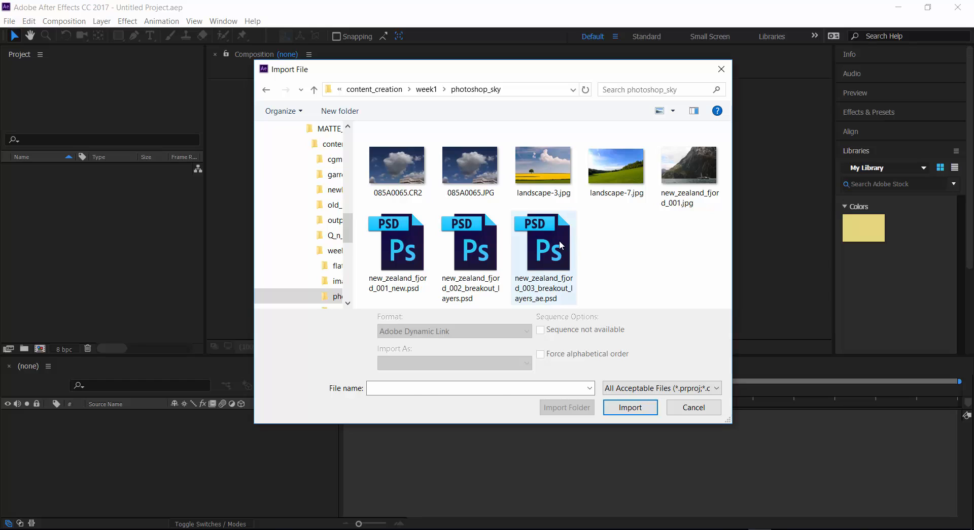
{"action": "left_click", "coordinate": [561, 246]}
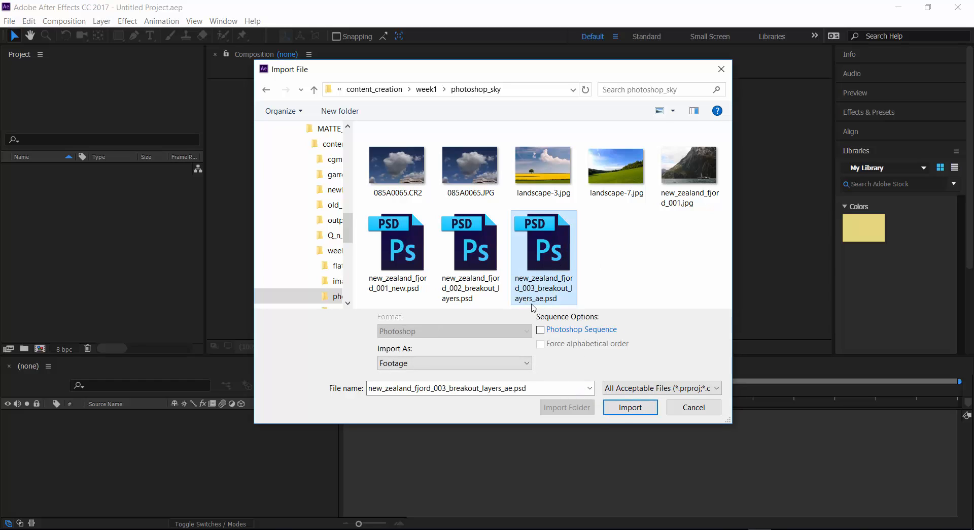
Import the selected PSD as Composition - Retain Layer Sizes with Editable Layer Styles.
{"action": "left_click", "coordinate": [529, 362]}
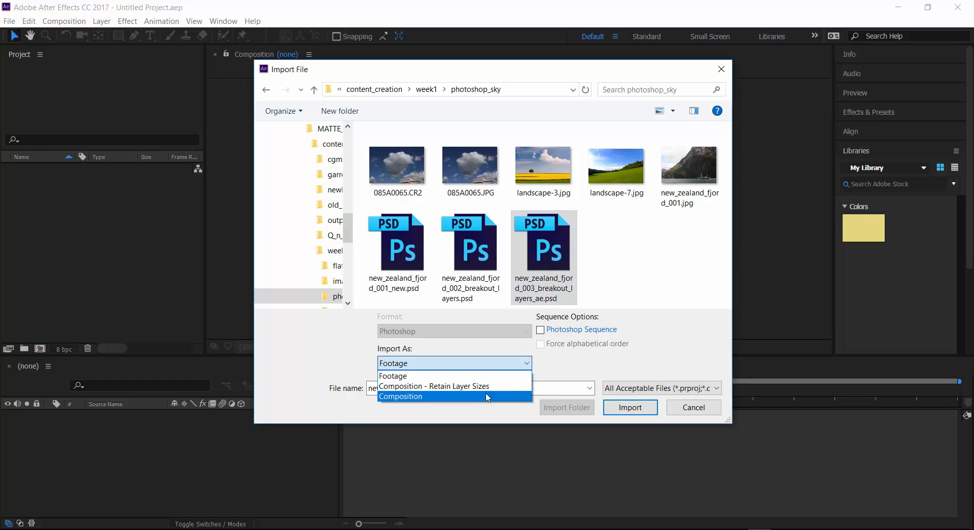
{"action": "left_click", "coordinate": [449, 386]}
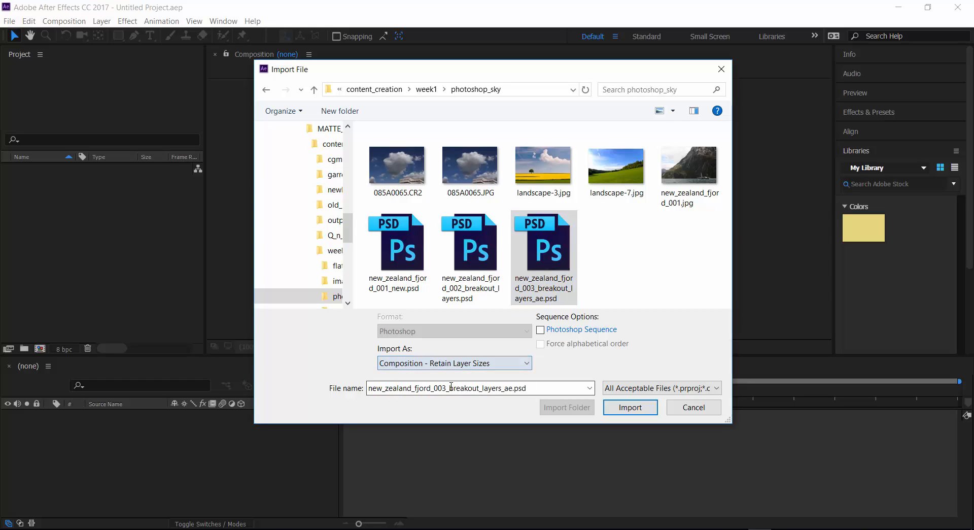
{"action": "left_click", "coordinate": [629, 407]}
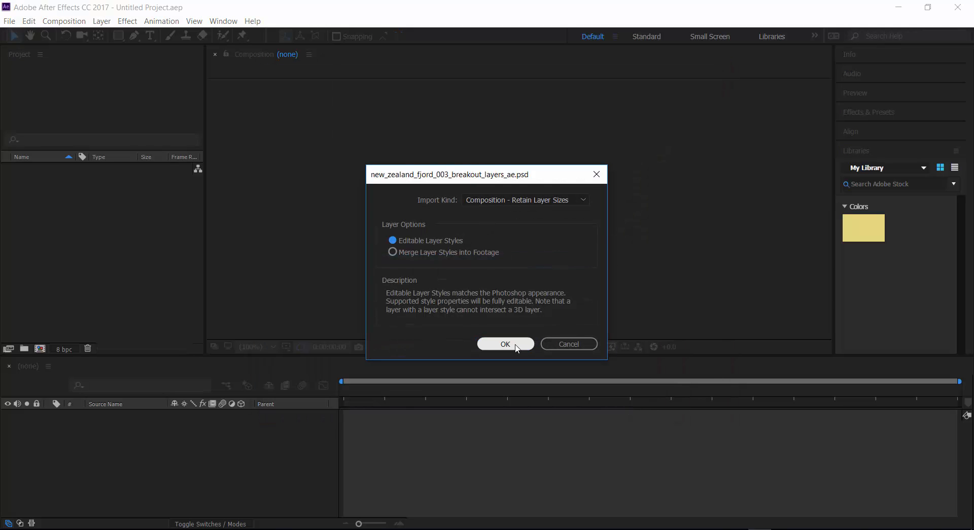
{"action": "left_click", "coordinate": [505, 343]}
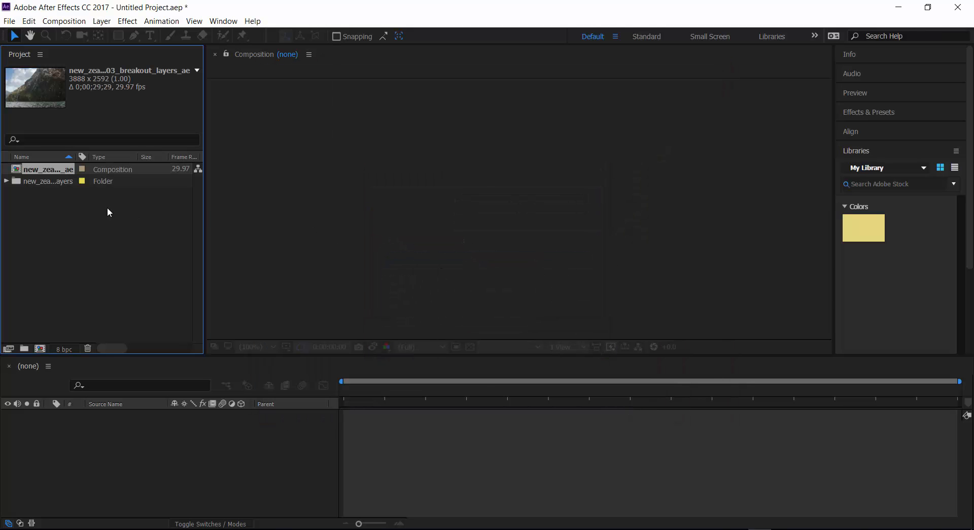
Expand the imported layers folder and open the new_zealand_fjord_003_breakout_layers_ae composition.
{"action": "left_click", "coordinate": [31, 181]}
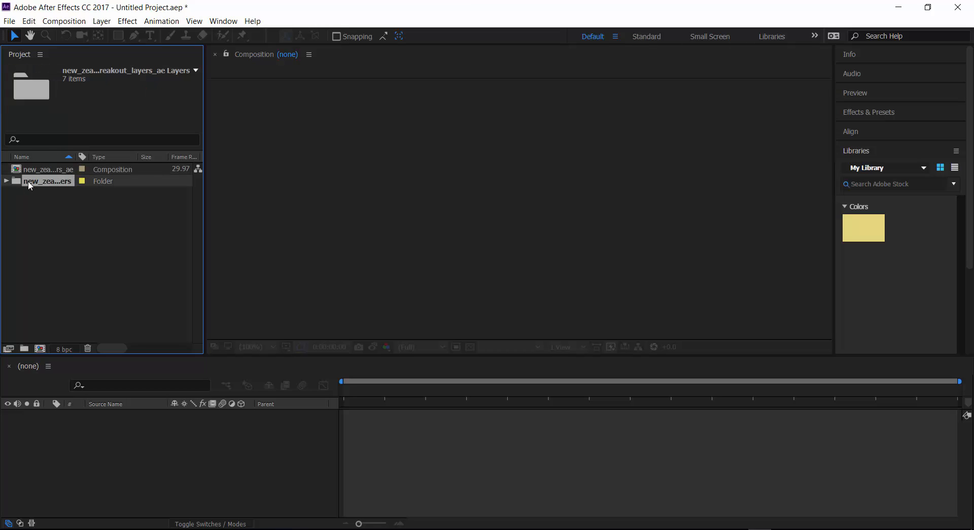
{"action": "left_click", "coordinate": [6, 181]}
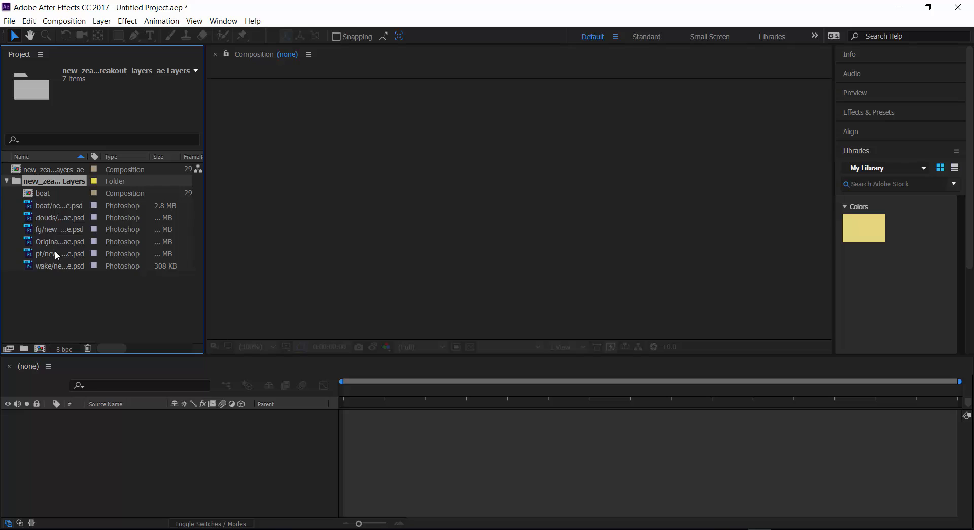
{"action": "double_click", "coordinate": [48, 169]}
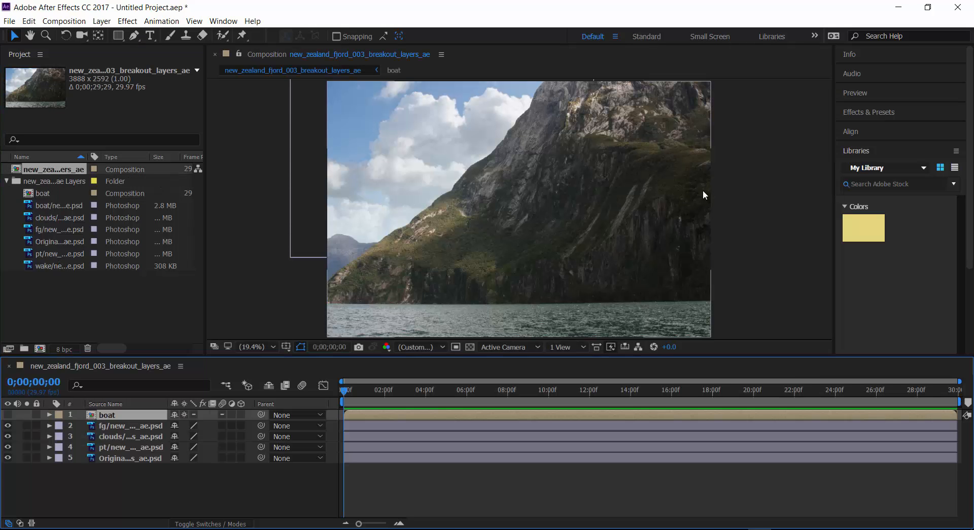
Widen the timeline's Source Name column to show more of the layer names and clear the layer selection.
{"action": "left_click", "coordinate": [119, 418]}
{"action": "left_click_drag", "start_coordinate": [165, 404], "coordinate": [238, 404]}
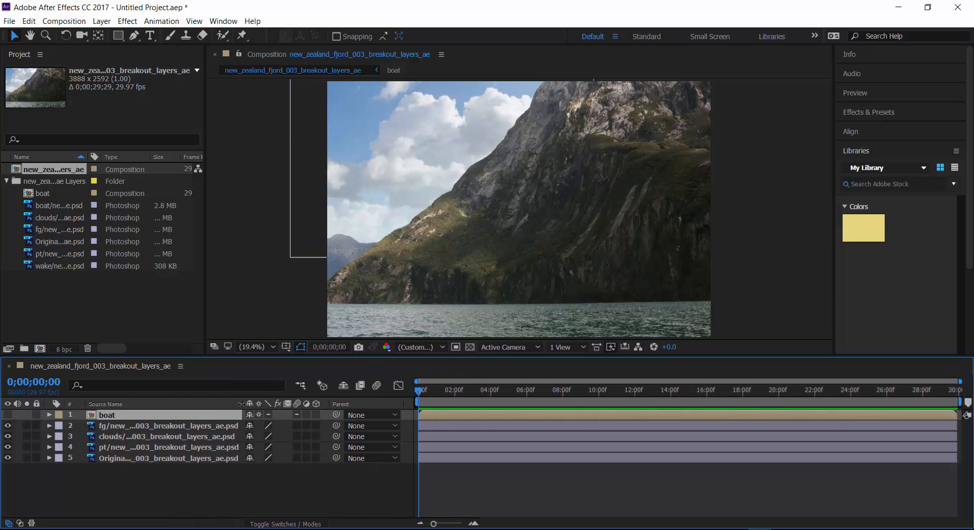
{"action": "left_click", "coordinate": [153, 476]}
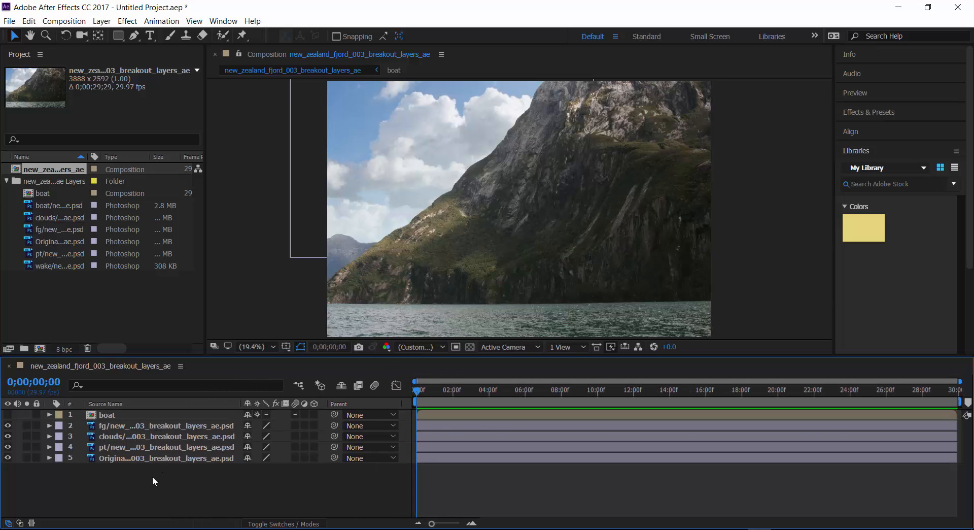
Hide all layers and turn visibility back on one at a time for the Original, pt, clouds and fg layers.
{"action": "left_click", "coordinate": [109, 459]}
{"action": "left_click_drag", "start_coordinate": [8, 456], "coordinate": [9, 428]}
{"action": "left_click", "coordinate": [7, 457]}
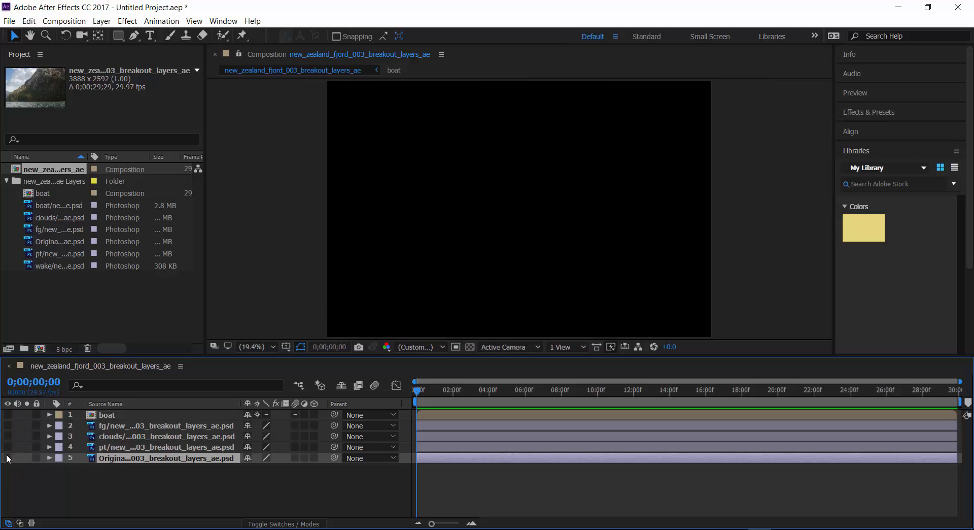
{"action": "left_click", "coordinate": [8, 446]}
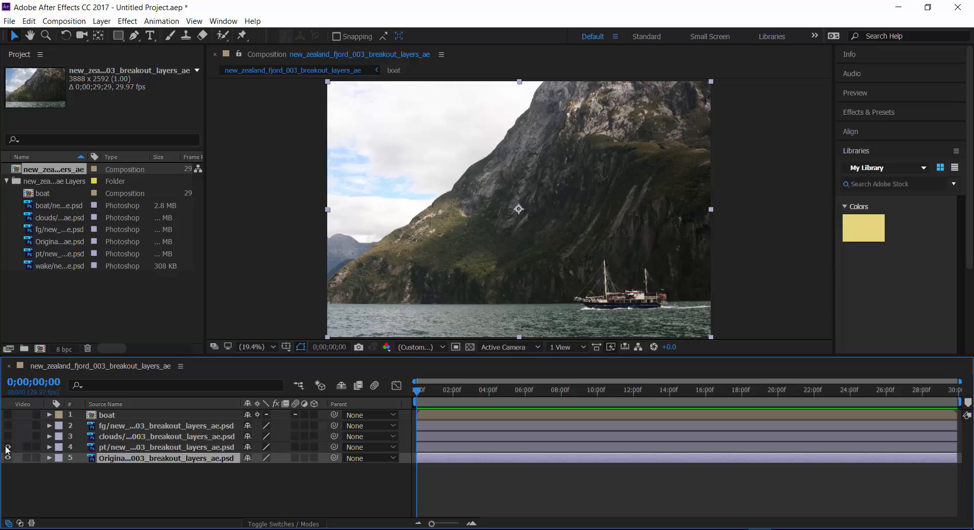
{"action": "left_click", "coordinate": [8, 437]}
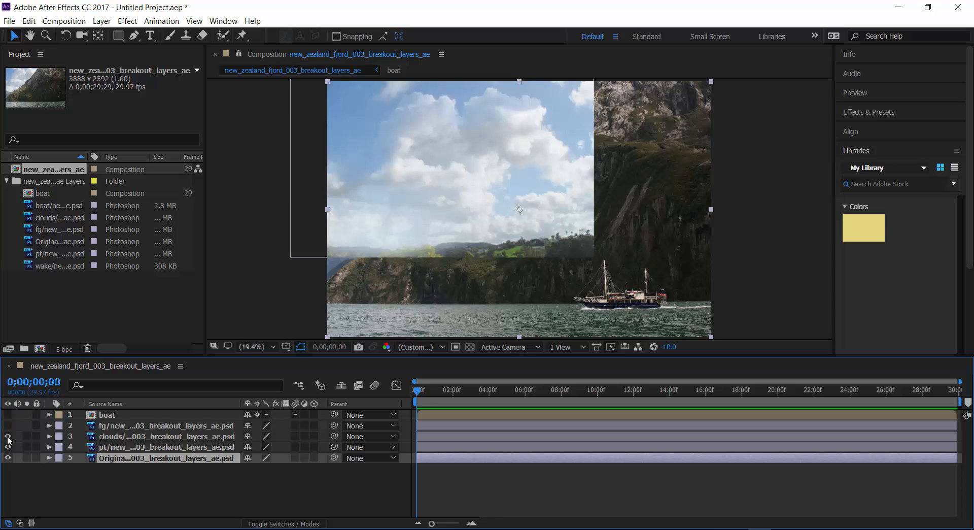
{"action": "left_click", "coordinate": [7, 426]}
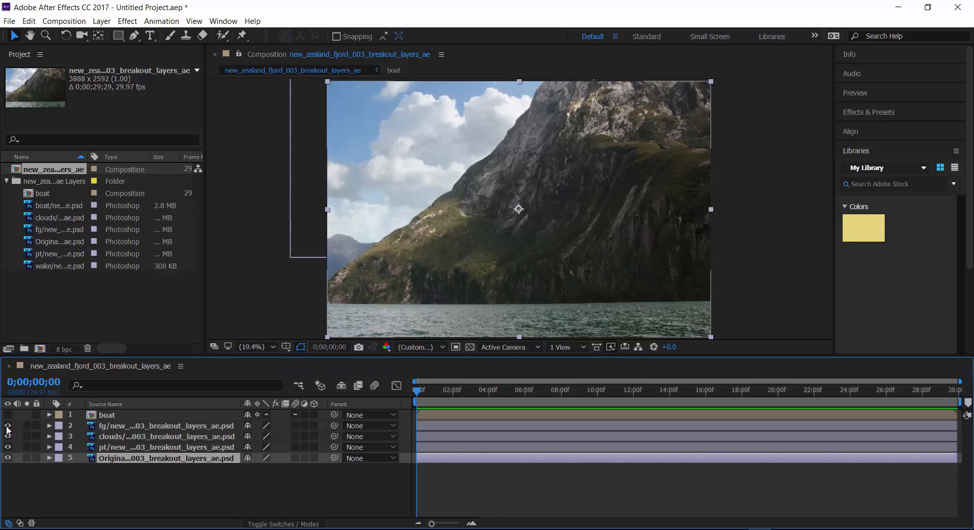
Check the boat and fg layers by toggling their visibility, leaving the boat hidden, and deselect all layers.
{"action": "left_click", "coordinate": [8, 415]}
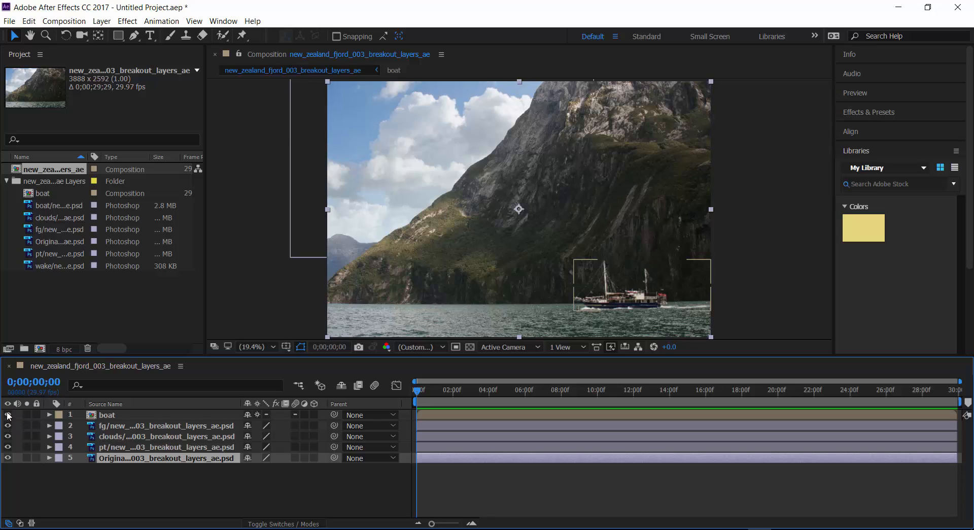
{"action": "left_click", "coordinate": [8, 414]}
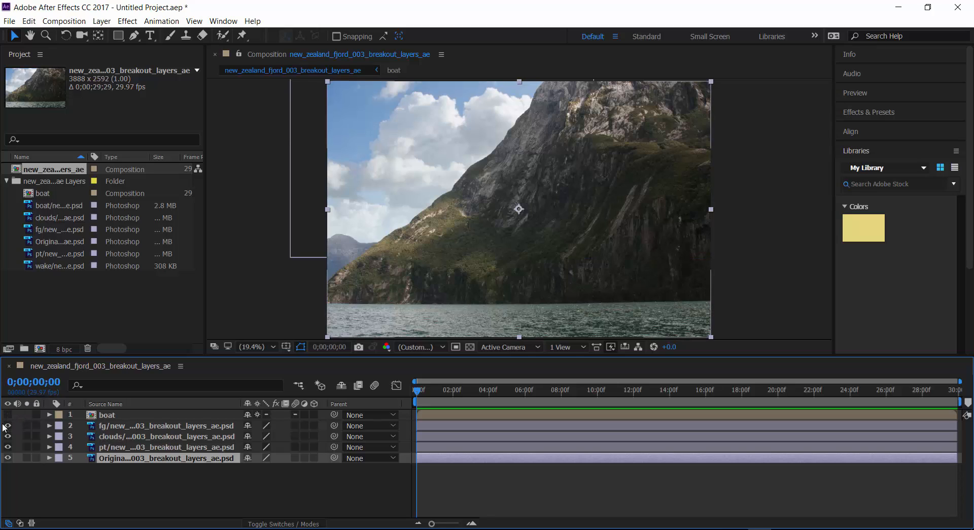
{"action": "left_click", "coordinate": [8, 426]}
{"action": "left_click", "coordinate": [7, 426]}
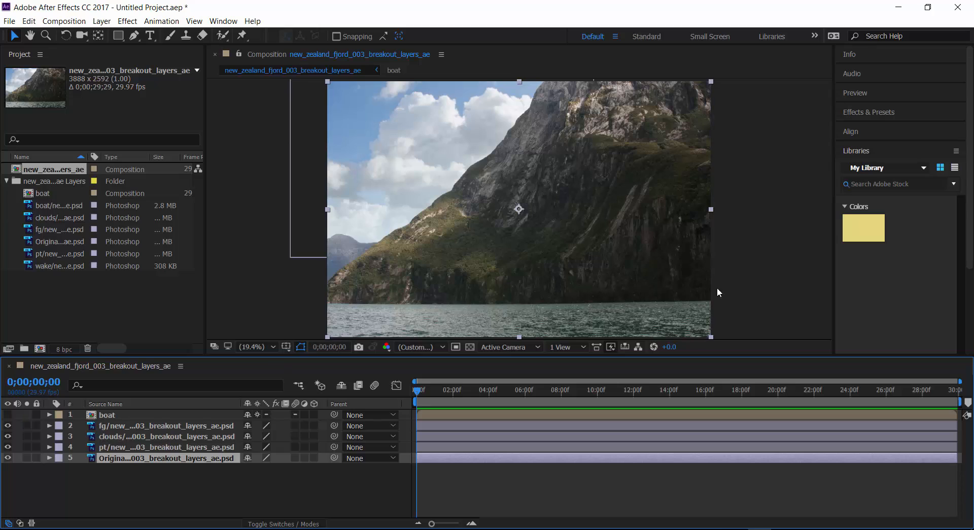
{"action": "left_click", "coordinate": [760, 287]}
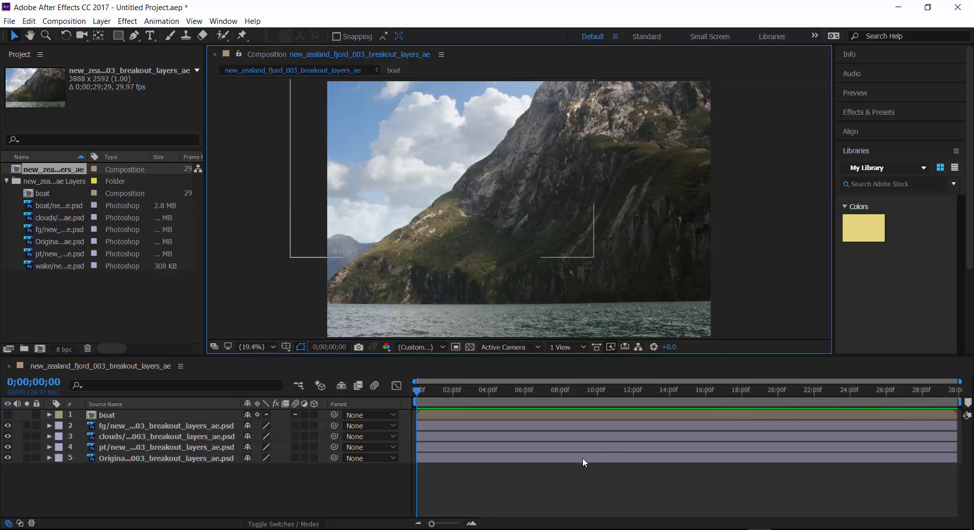
Review the composition's frame size, frame rate and duration settings, and briefly play back the timeline.
{"action": "right_click", "coordinate": [248, 281]}
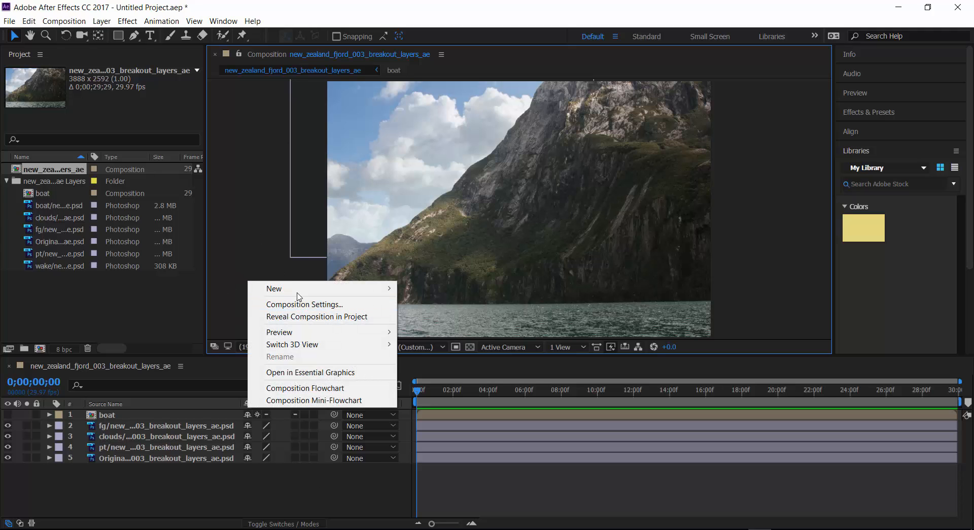
{"action": "left_click", "coordinate": [300, 304]}
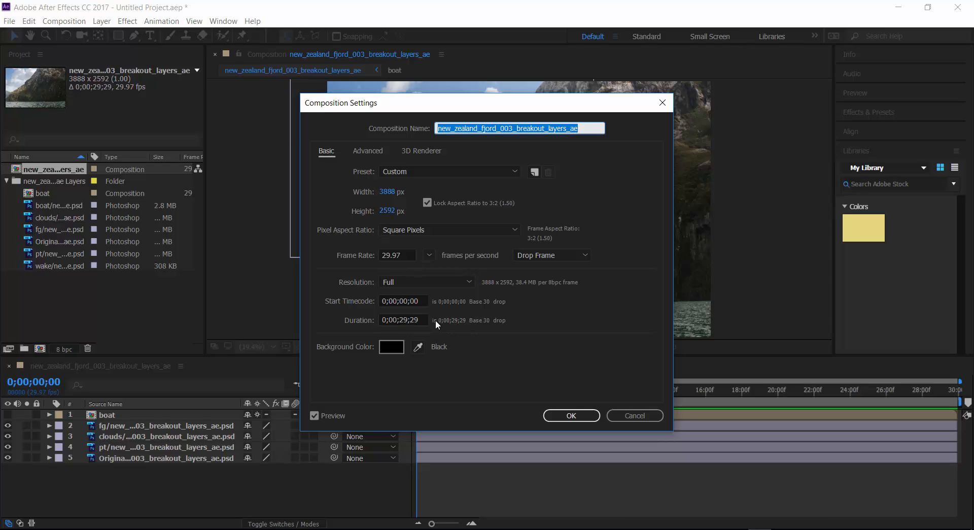
{"action": "left_click", "coordinate": [571, 416]}
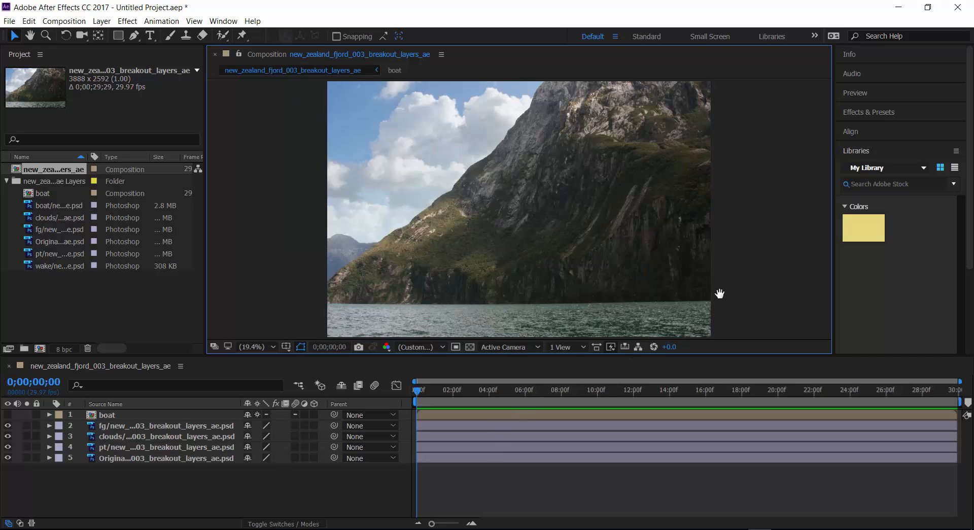
{"action": "key", "text": "space"}
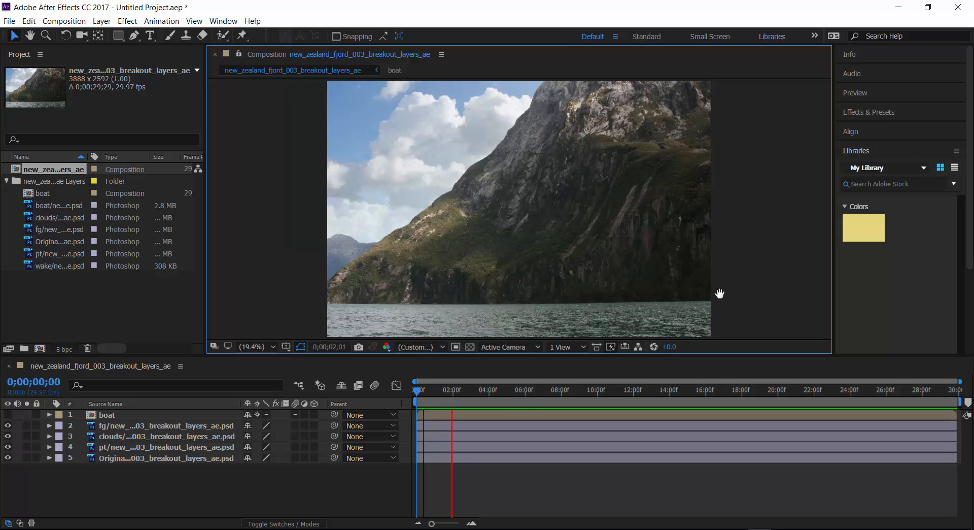
{"action": "left_click", "coordinate": [409, 391]}
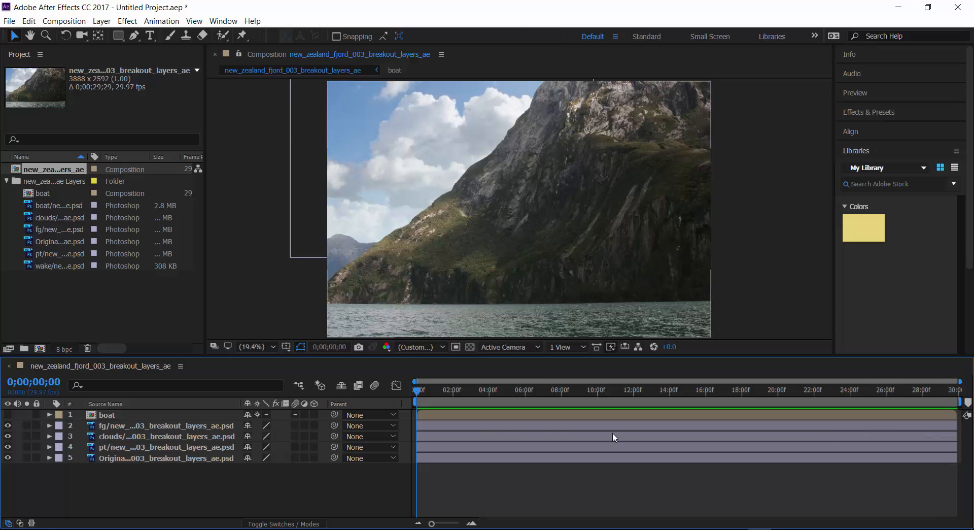
Reveal the clouds layer's Transform properties and start Position keyframing at 0;00;00;00.
{"action": "left_click", "coordinate": [162, 447]}
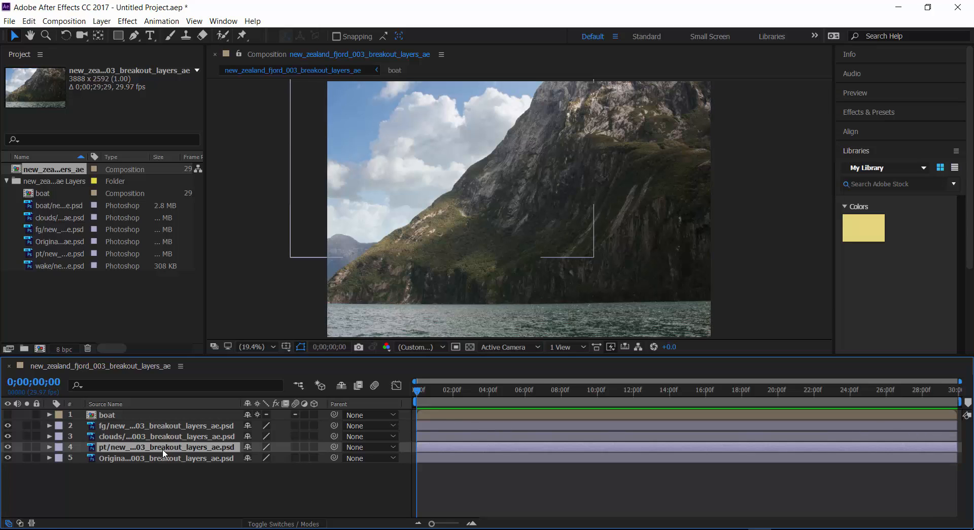
{"action": "left_click", "coordinate": [122, 437]}
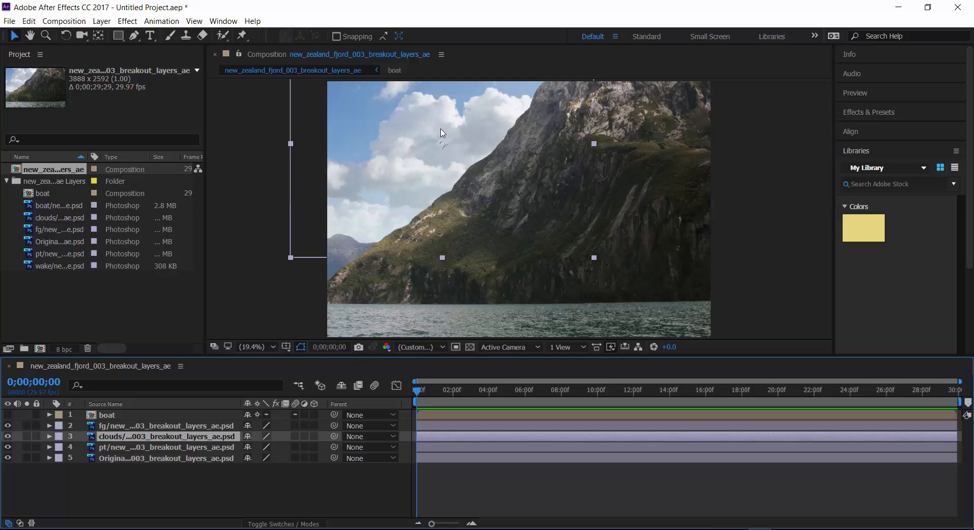
{"action": "left_click", "coordinate": [49, 436]}
{"action": "left_click", "coordinate": [75, 449]}
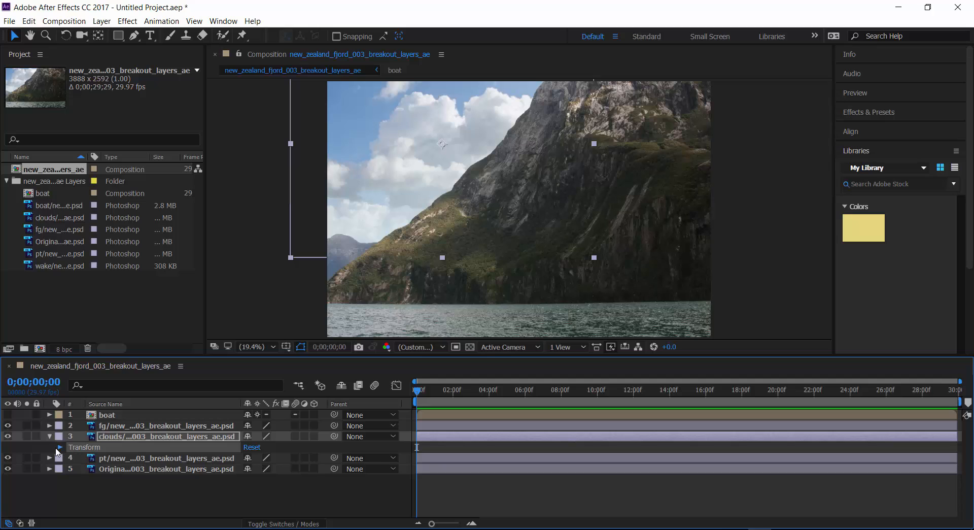
{"action": "left_click", "coordinate": [59, 447]}
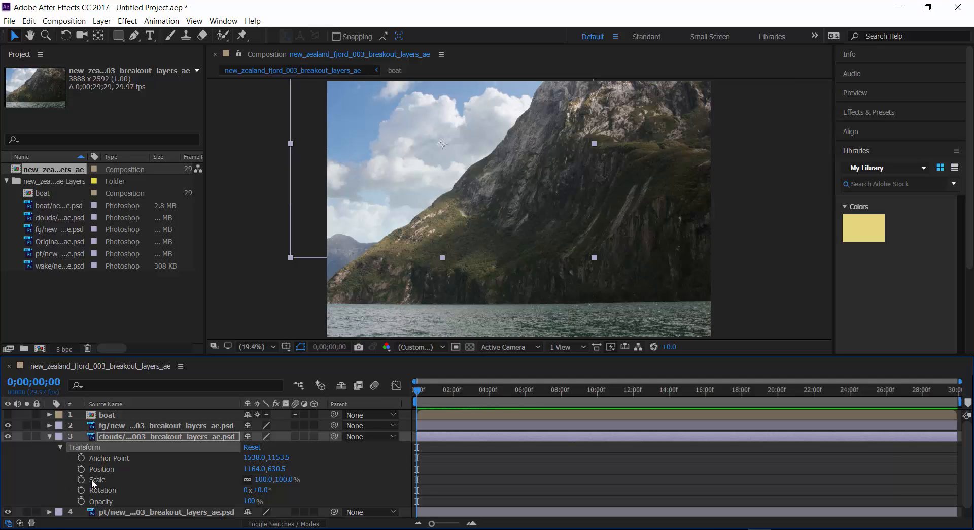
{"action": "left_click", "coordinate": [82, 469]}
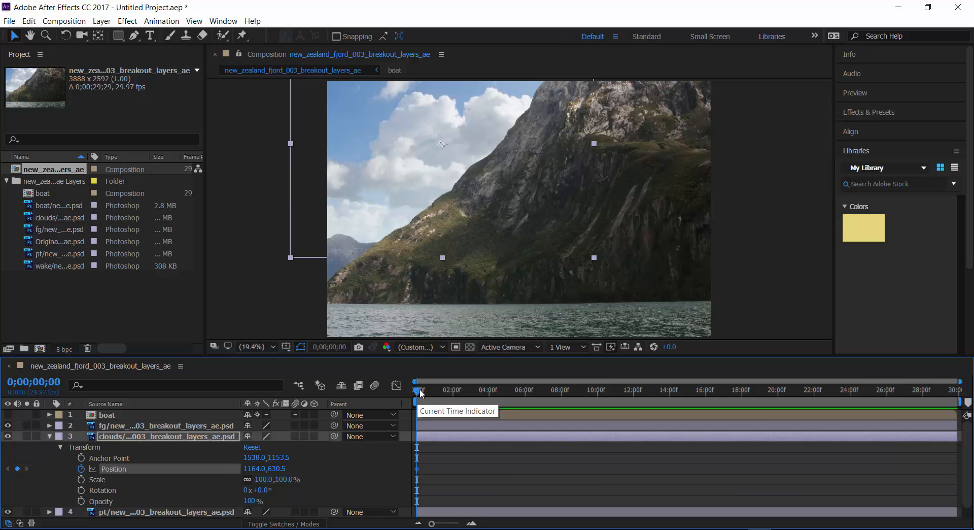
Add a clouds Position keyframe at 0;00;05;00 by shifting the layer left to about 752.6, 630.5, and preview the motion.
{"action": "left_click_drag", "start_coordinate": [436, 391], "coordinate": [509, 393]}
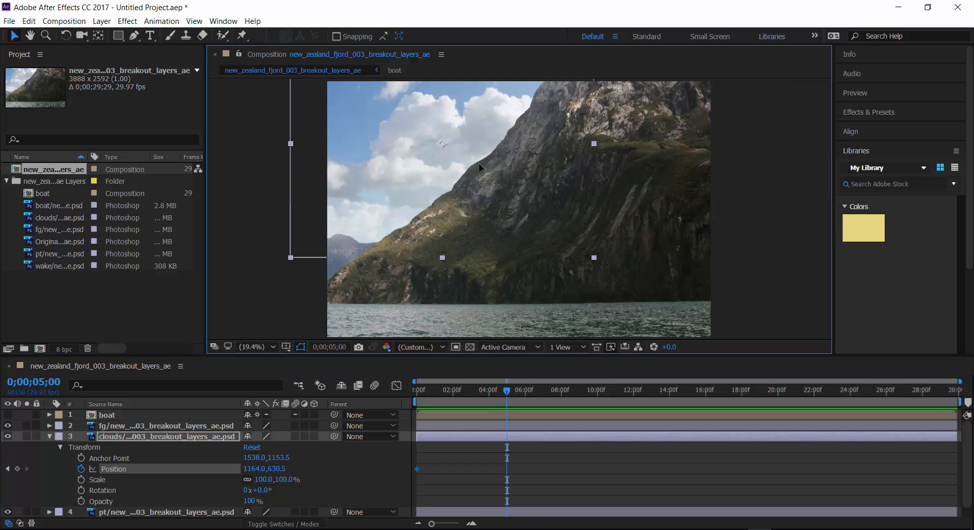
{"action": "left_click_drag", "start_coordinate": [479, 164], "coordinate": [441, 169]}
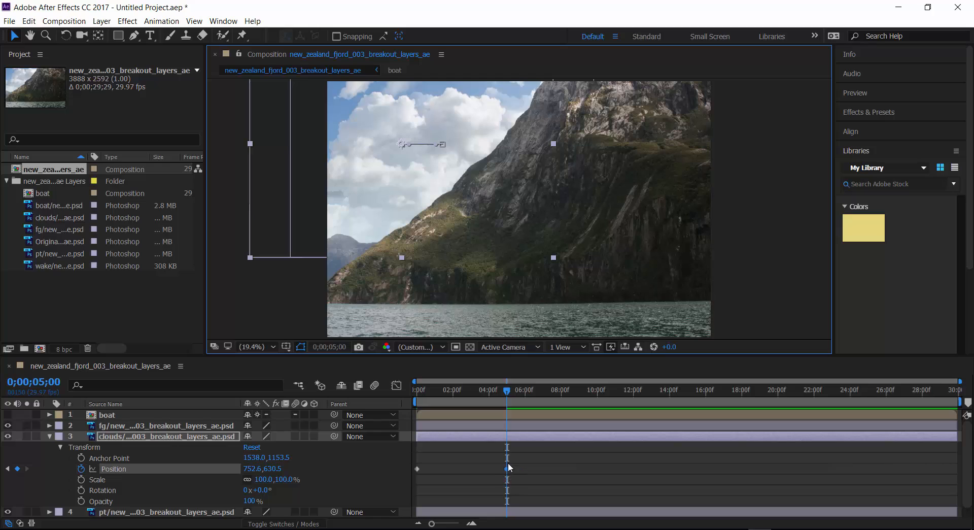
{"action": "left_click_drag", "start_coordinate": [509, 389], "coordinate": [415, 389]}
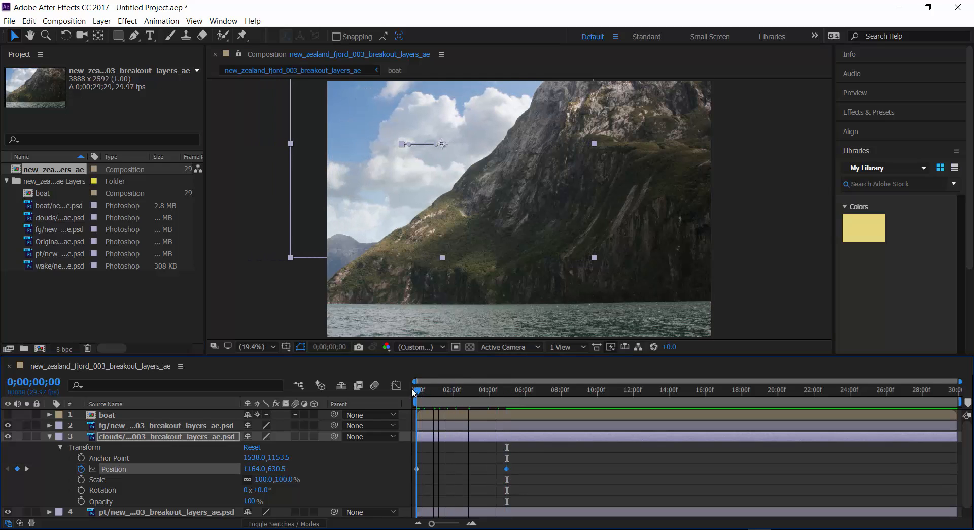
{"action": "key", "text": "space"}
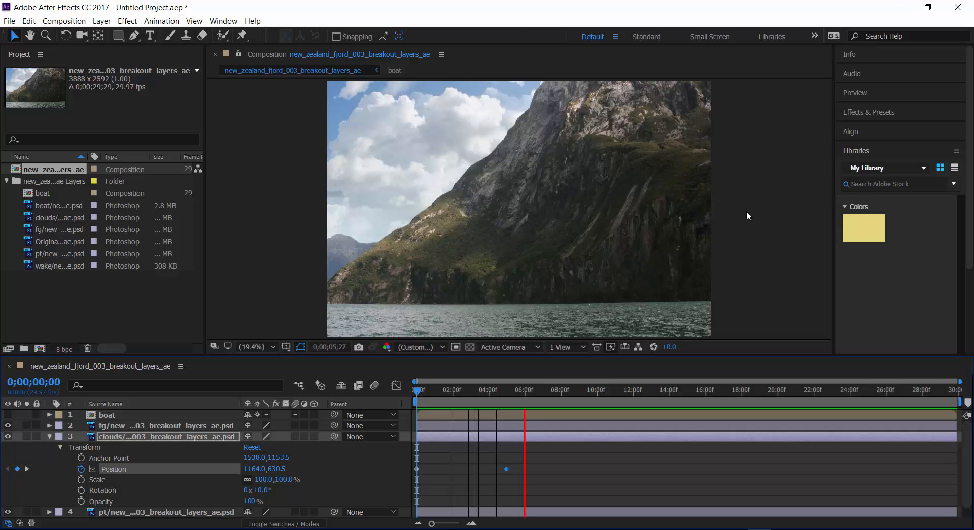
{"action": "key", "text": "space"}
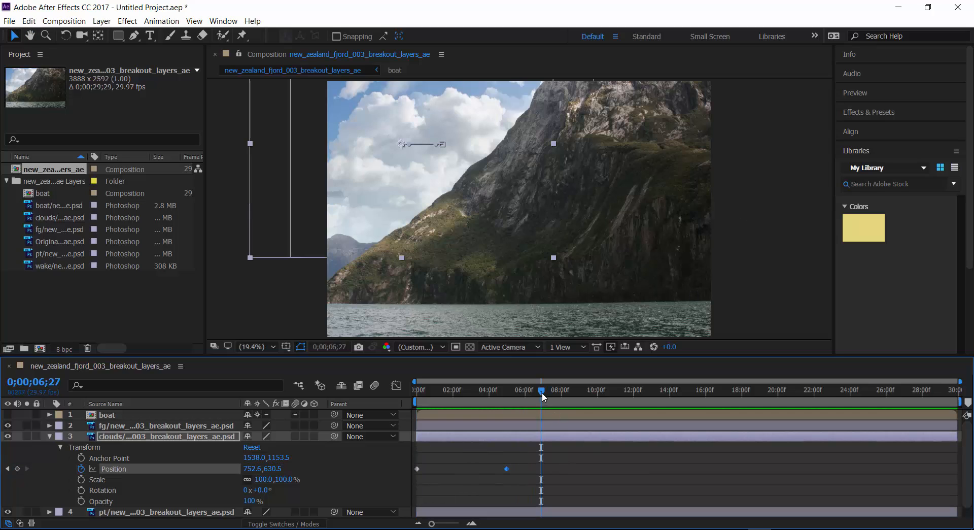
Shorten the clouds' drift by moving the end Position keyframe right to about 929, 630.5, and replay from the start.
{"action": "left_click_drag", "start_coordinate": [542, 392], "coordinate": [506, 397]}
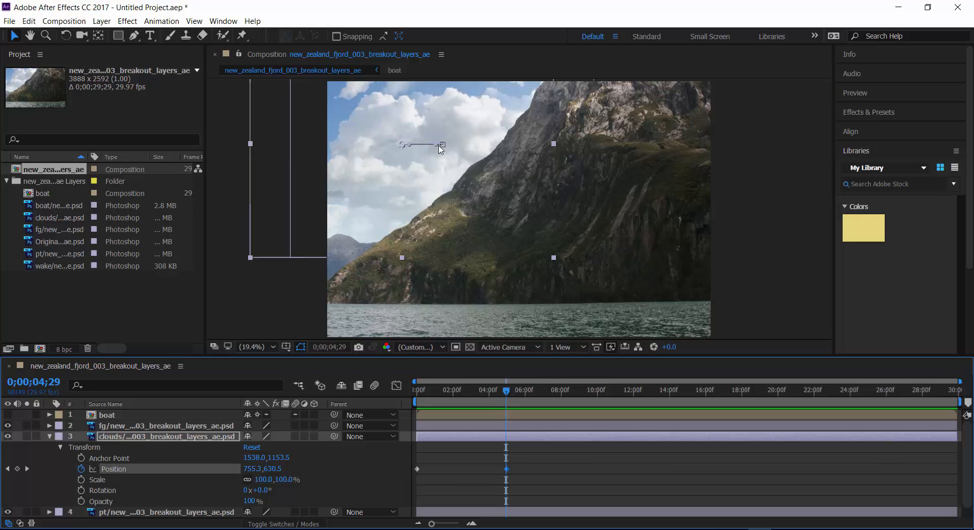
{"action": "left_click", "coordinate": [402, 147]}
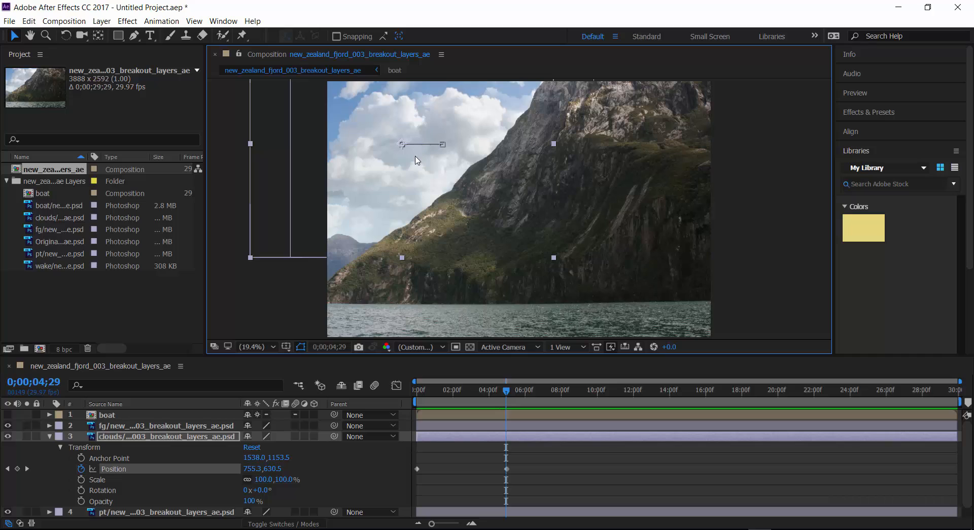
{"action": "left_click_drag", "start_coordinate": [401, 147], "coordinate": [418, 147]}
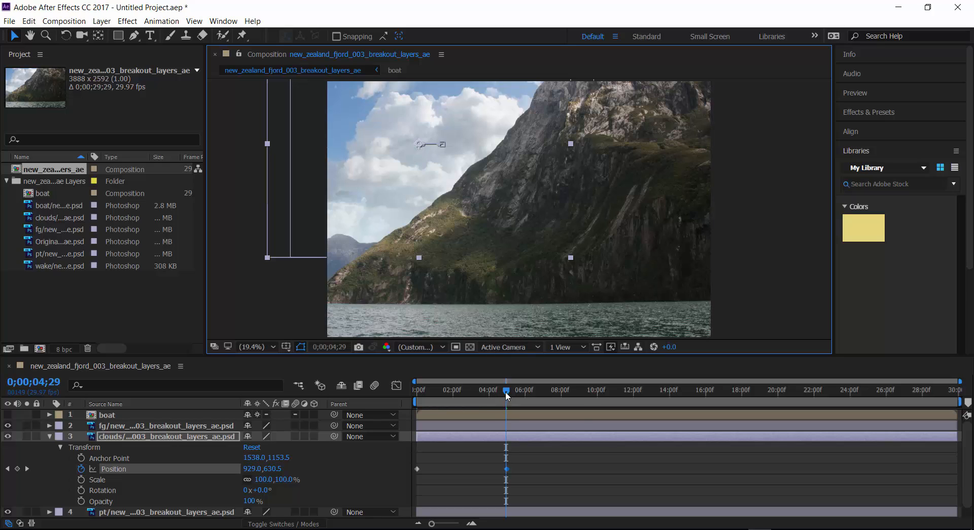
{"action": "left_click_drag", "start_coordinate": [505, 391], "coordinate": [406, 390]}
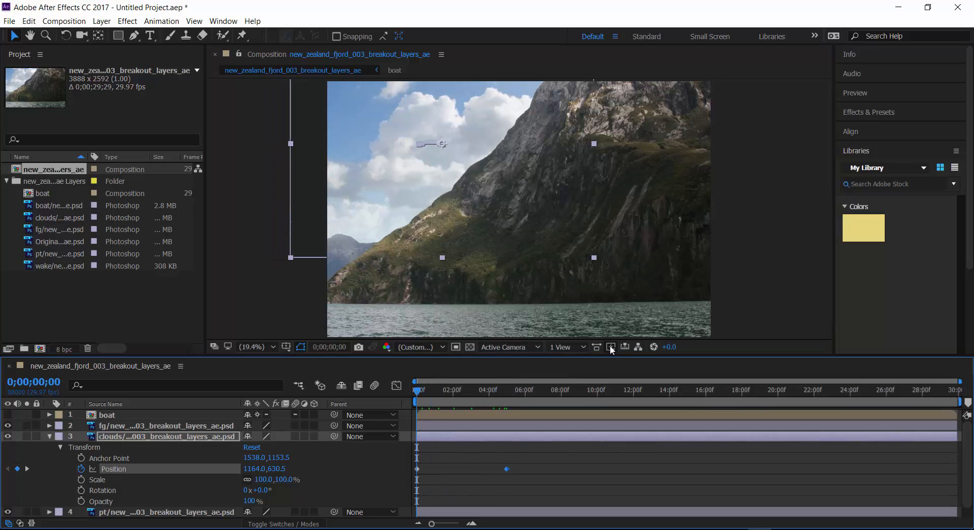
{"action": "key", "text": "space"}
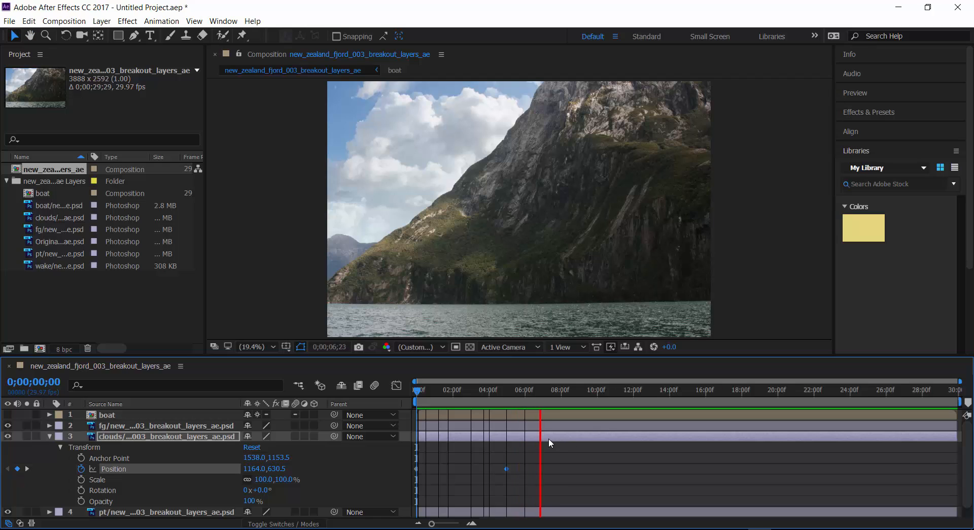
{"action": "left_click", "coordinate": [754, 308]}
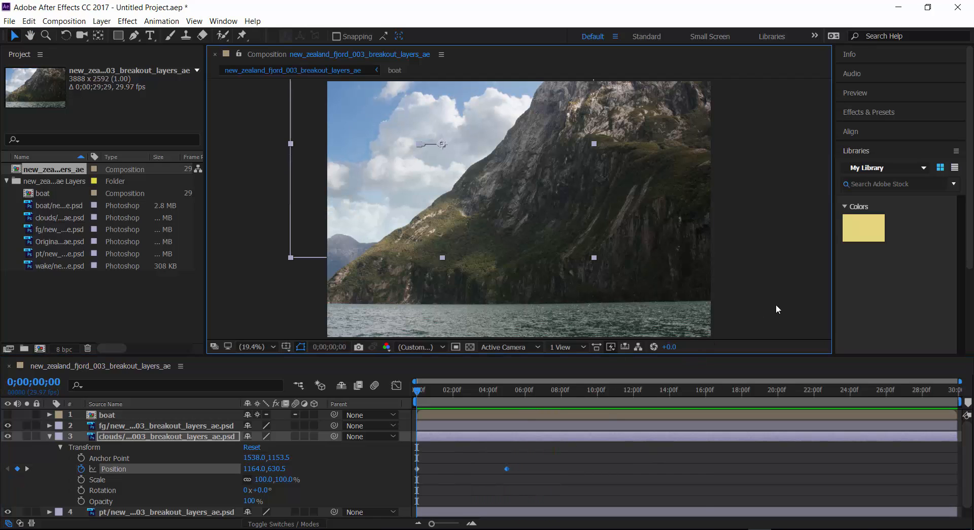
Set the composition's duration to 6 seconds (0;00;06;00).
{"action": "right_click", "coordinate": [760, 307]}
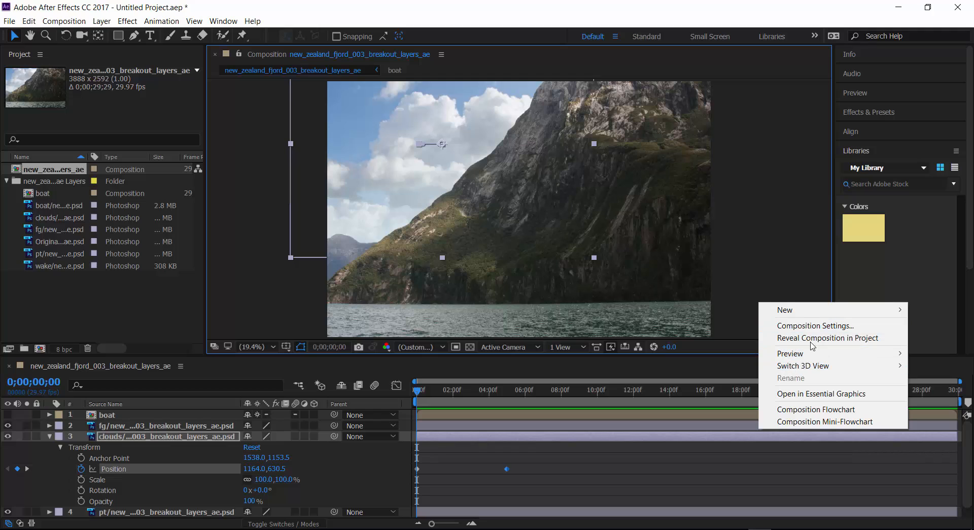
{"action": "left_click", "coordinate": [795, 327]}
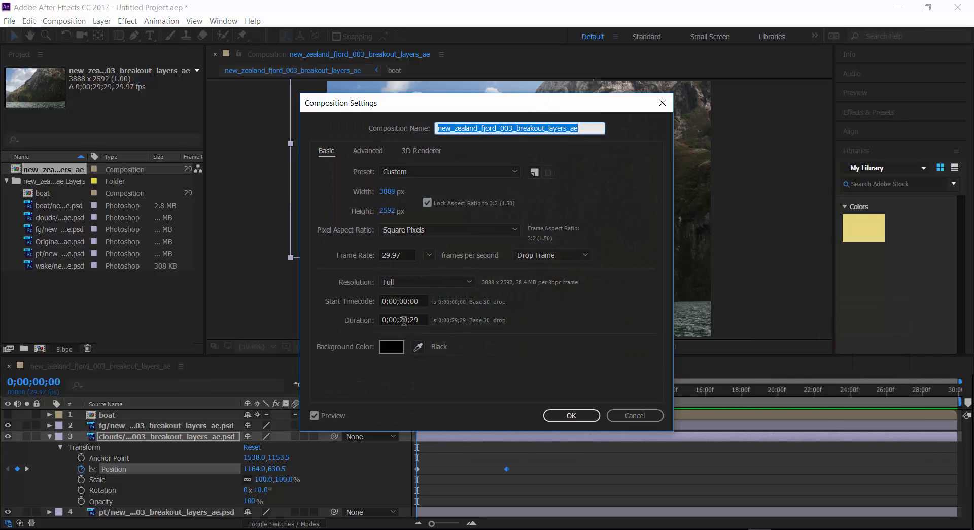
{"action": "left_click", "coordinate": [408, 320]}
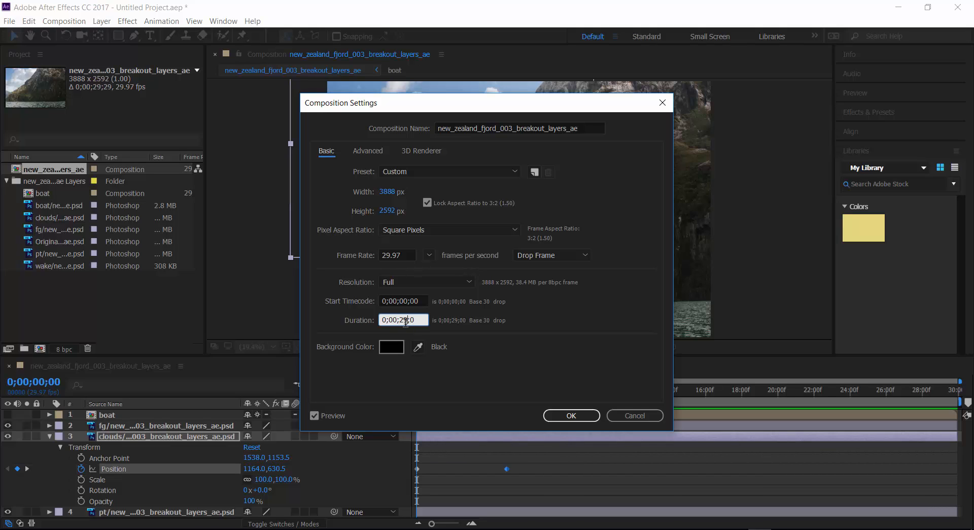
{"action": "type", "text": "6"}
{"action": "left_click", "coordinate": [562, 362]}
{"action": "left_click", "coordinate": [589, 413]}
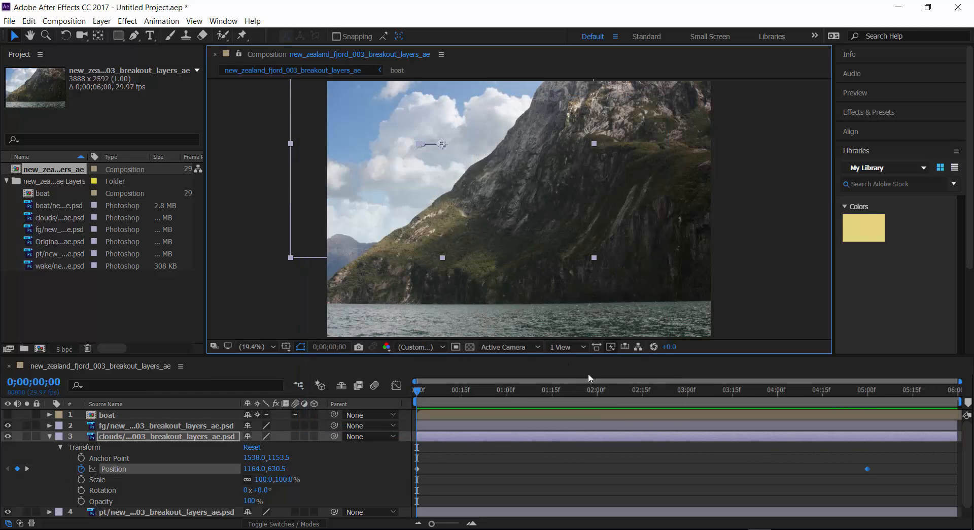
Preview the drift, retime the clouds' end Position keyframe to the end of the 6-second composition, and preview it again.
{"action": "key", "text": "space"}
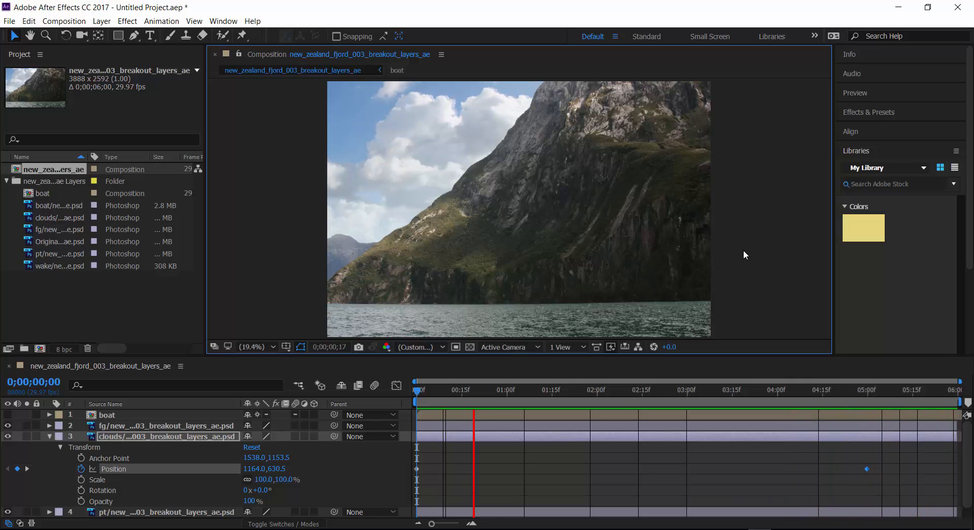
{"action": "key", "text": "space"}
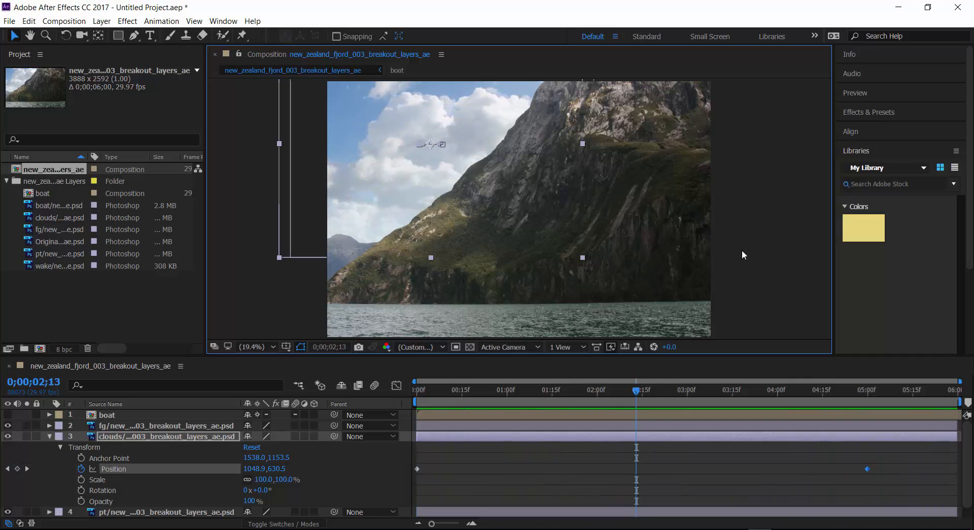
{"action": "left_click_drag", "start_coordinate": [868, 468], "coordinate": [956, 471]}
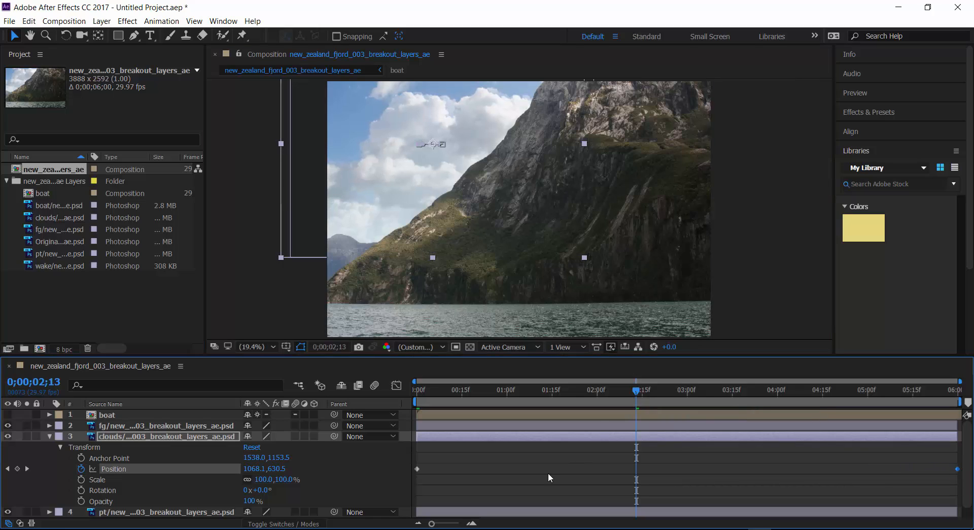
{"action": "left_click", "coordinate": [768, 208]}
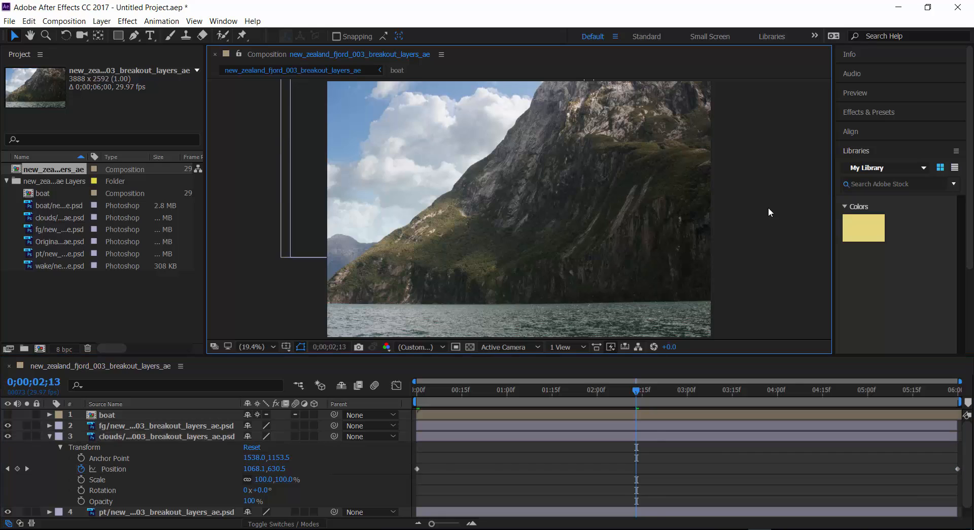
{"action": "key", "text": "space"}
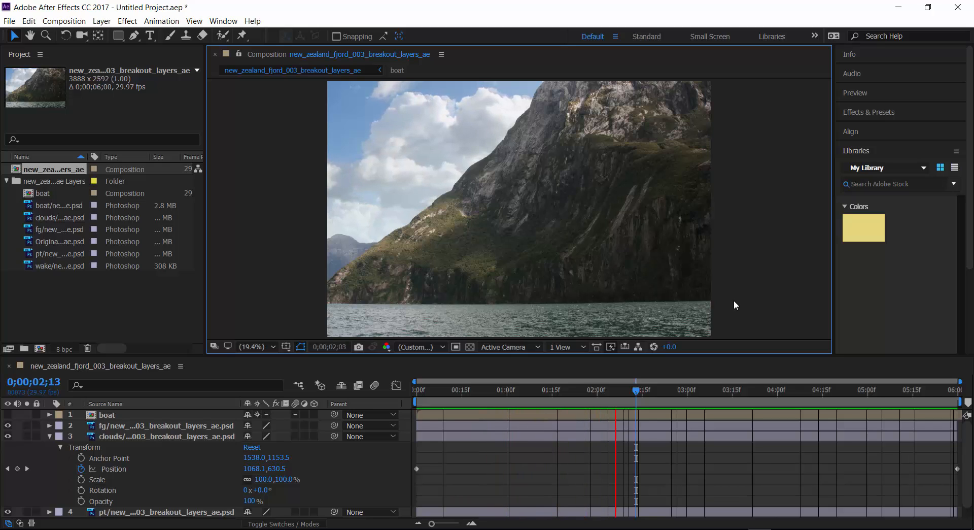
{"action": "key", "text": "space"}
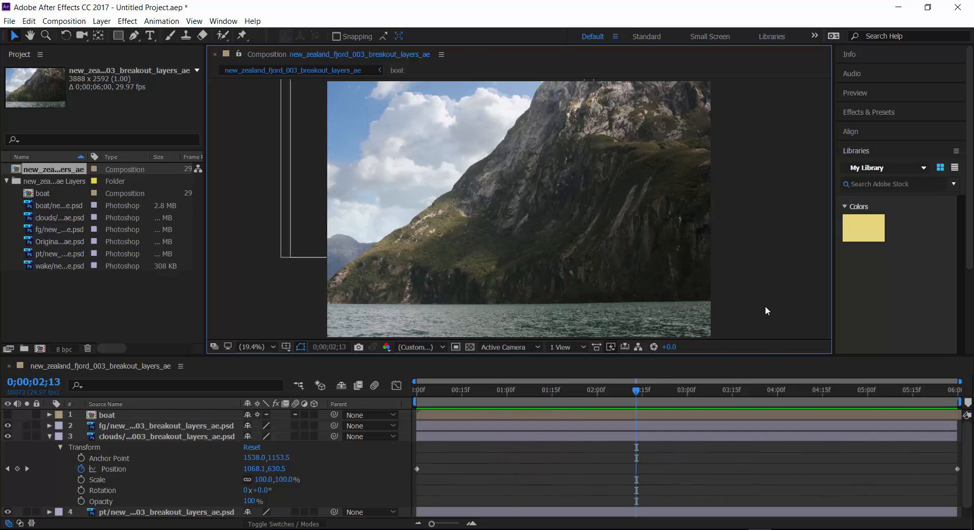
Align the clouds' end Position keyframe to 0;00;05;29, shift the layer right to about 1004.6, 630.5, and replay from the start.
{"action": "left_click_drag", "start_coordinate": [635, 391], "coordinate": [965, 413]}
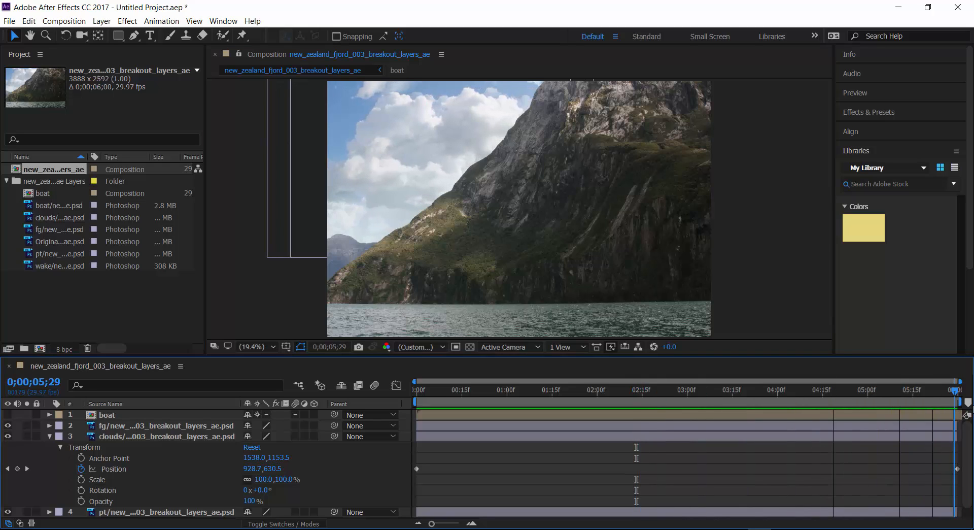
{"action": "left_click", "coordinate": [957, 468]}
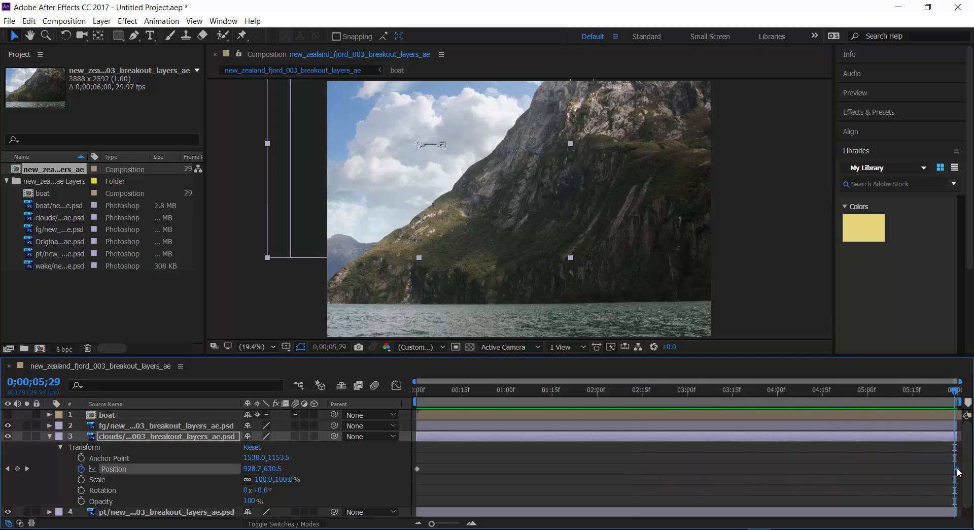
{"action": "left_click_drag", "start_coordinate": [957, 469], "coordinate": [954, 469]}
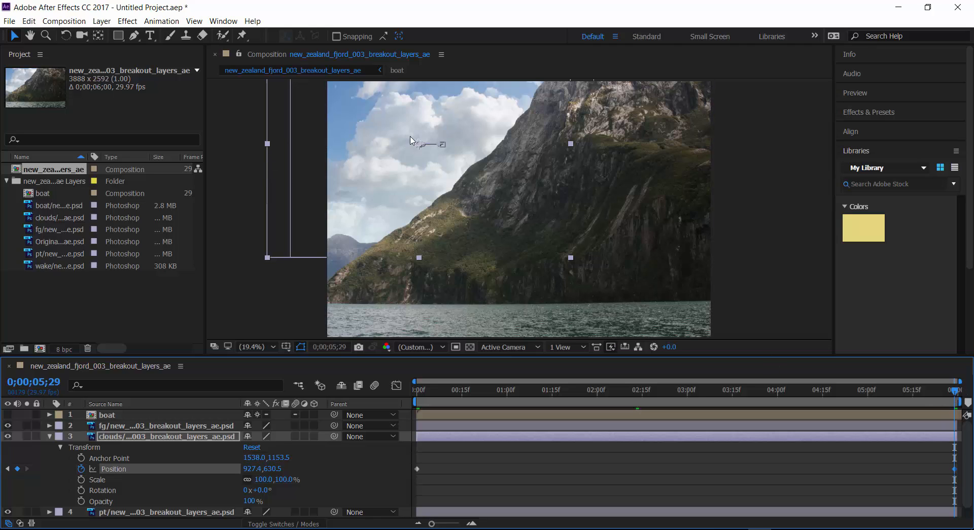
{"action": "left_click_drag", "start_coordinate": [422, 148], "coordinate": [426, 145]}
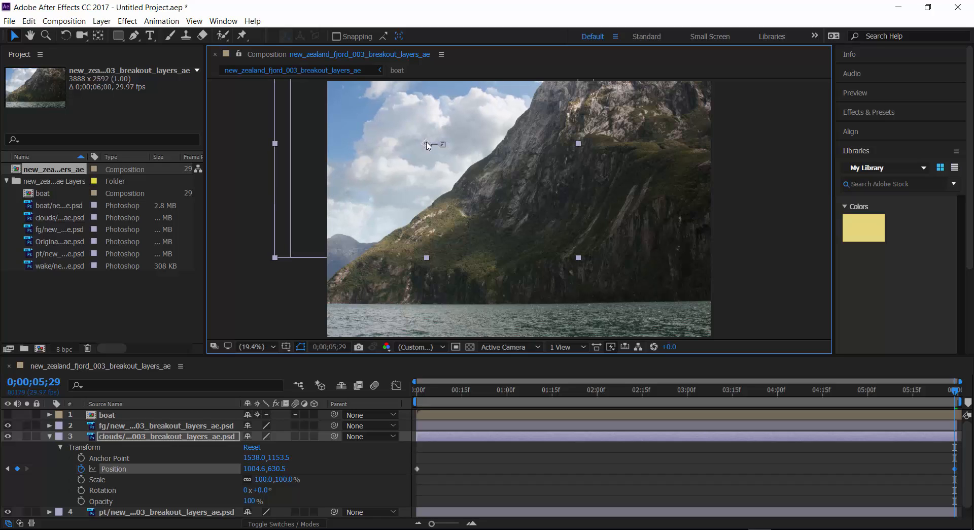
{"action": "left_click_drag", "start_coordinate": [956, 390], "coordinate": [377, 384]}
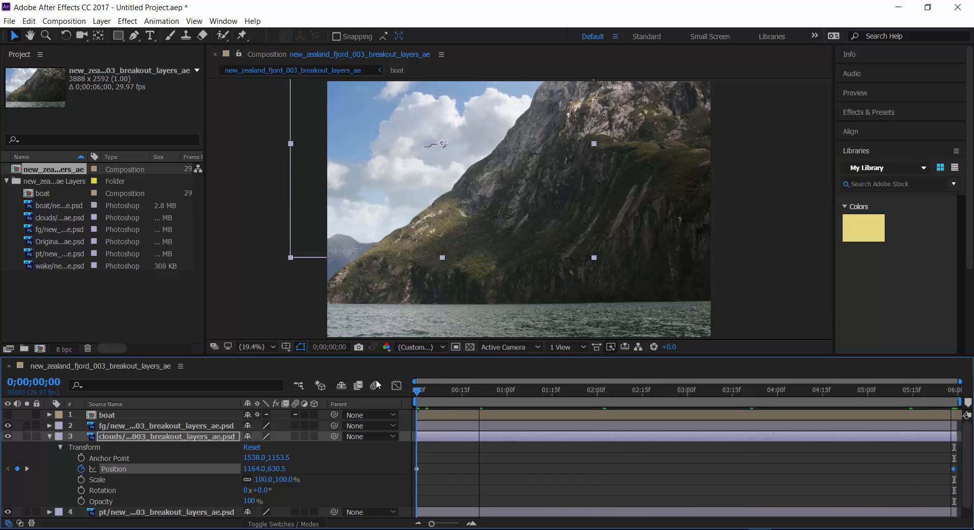
{"action": "left_click", "coordinate": [757, 251]}
{"action": "key", "text": "space"}
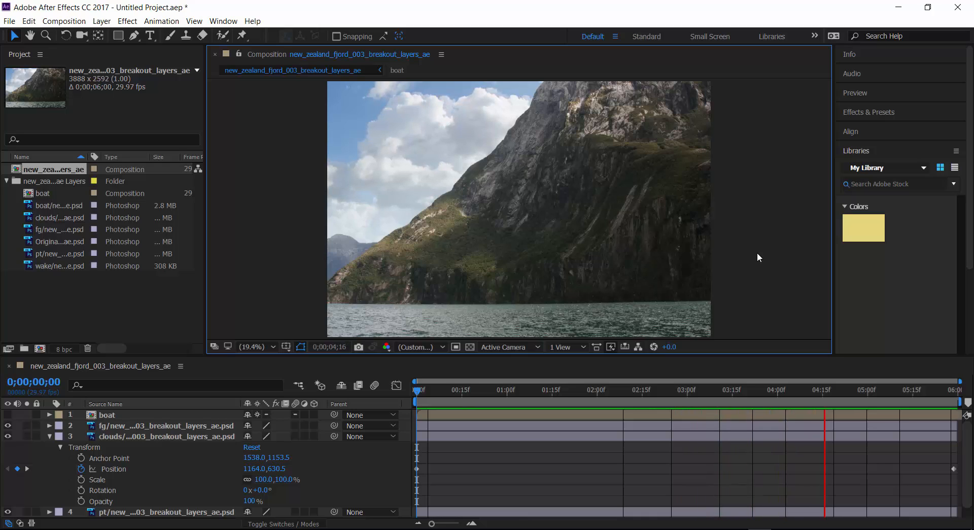
{"action": "key", "text": "space"}
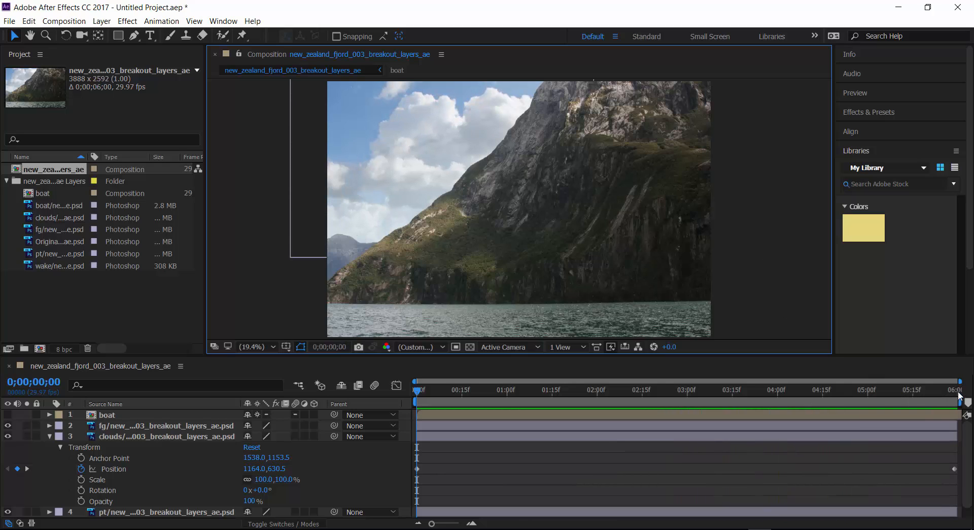
Shorten the drift further by shifting the clouds right to about 1061.1, 630.5 at 0;00;05;29, and replay from the start.
{"action": "left_click", "coordinate": [957, 392]}
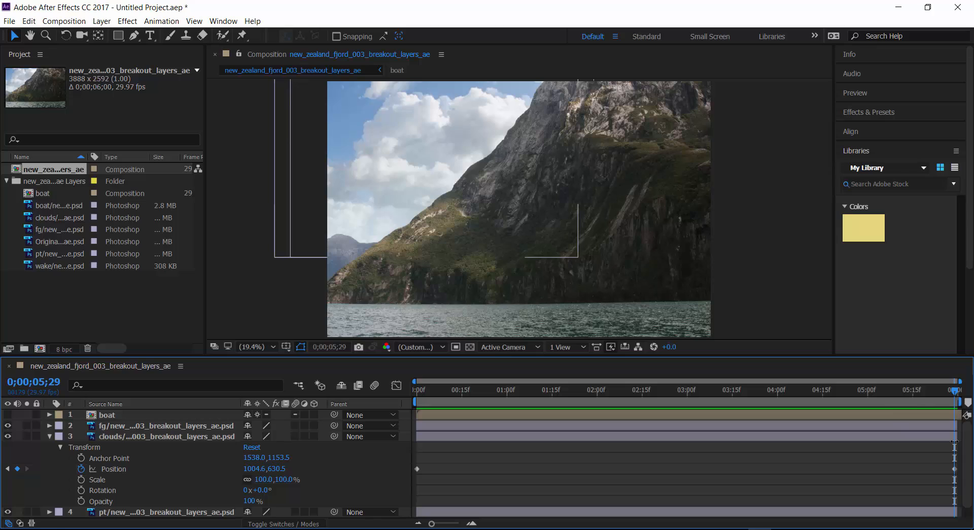
{"action": "left_click", "coordinate": [120, 435]}
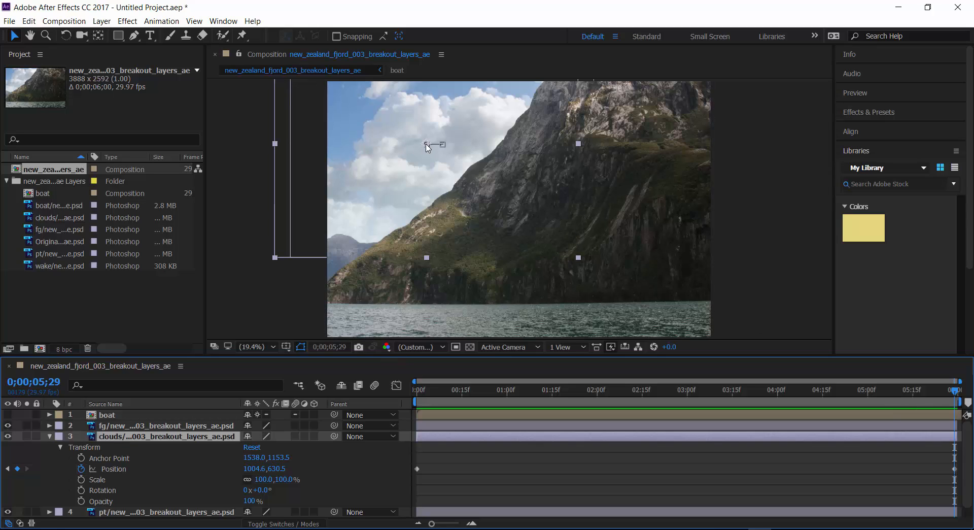
{"action": "left_click_drag", "start_coordinate": [427, 147], "coordinate": [432, 147]}
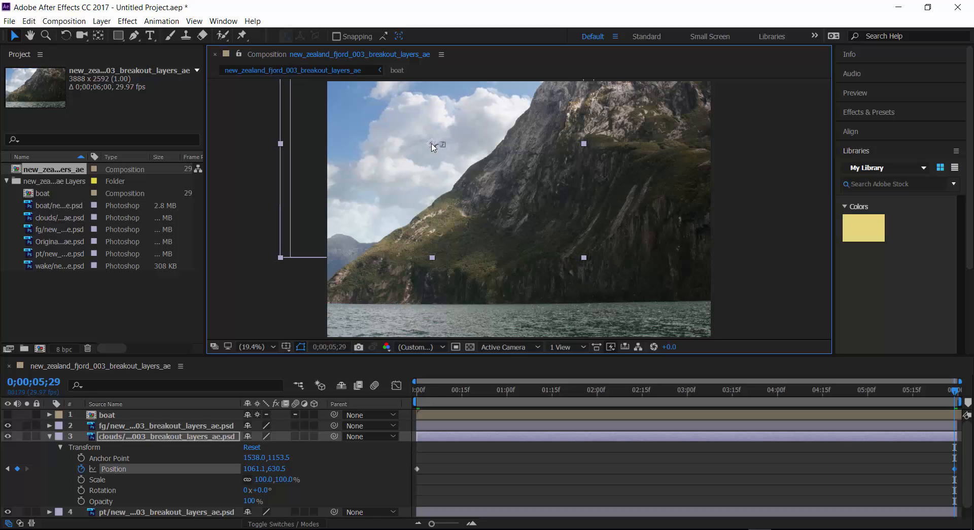
{"action": "left_click", "coordinate": [743, 169]}
{"action": "left_click_drag", "start_coordinate": [959, 391], "coordinate": [369, 385]}
{"action": "key", "text": "space"}
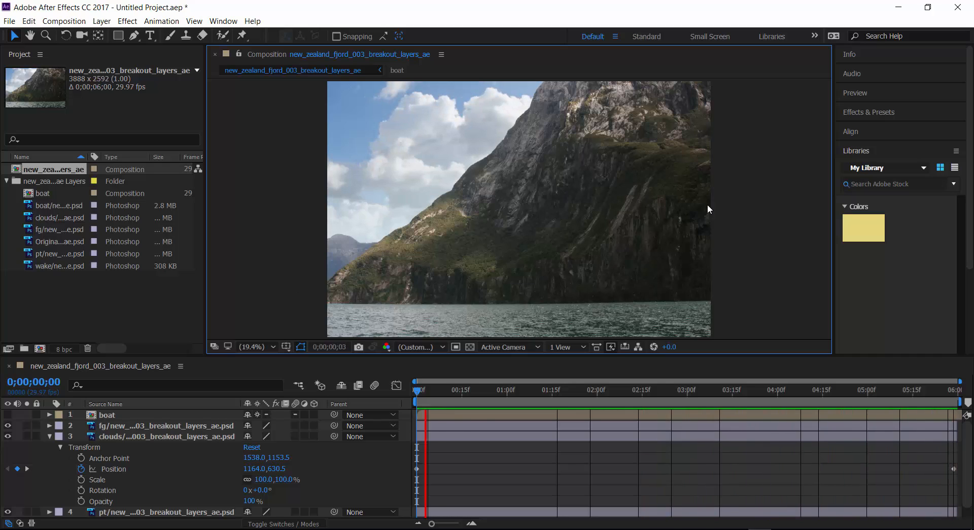
{"action": "key", "text": "space"}
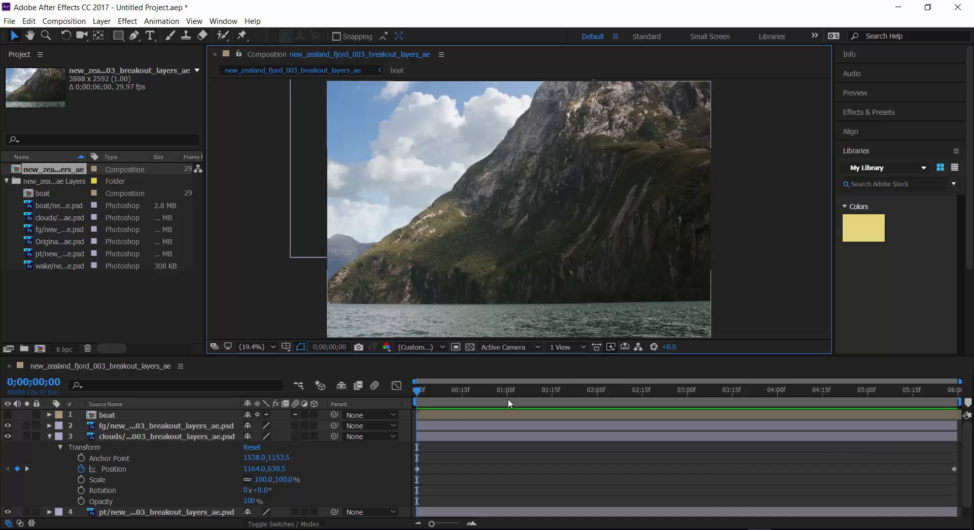
Make the boat layer visible, look into its Transform group, and collapse the boat and clouds layer properties.
{"action": "left_click", "coordinate": [140, 415]}
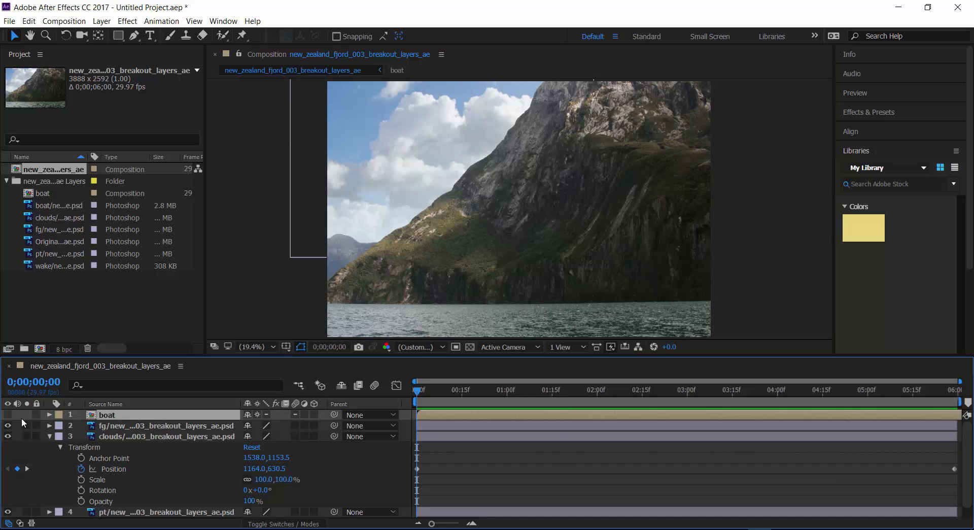
{"action": "left_click", "coordinate": [8, 415]}
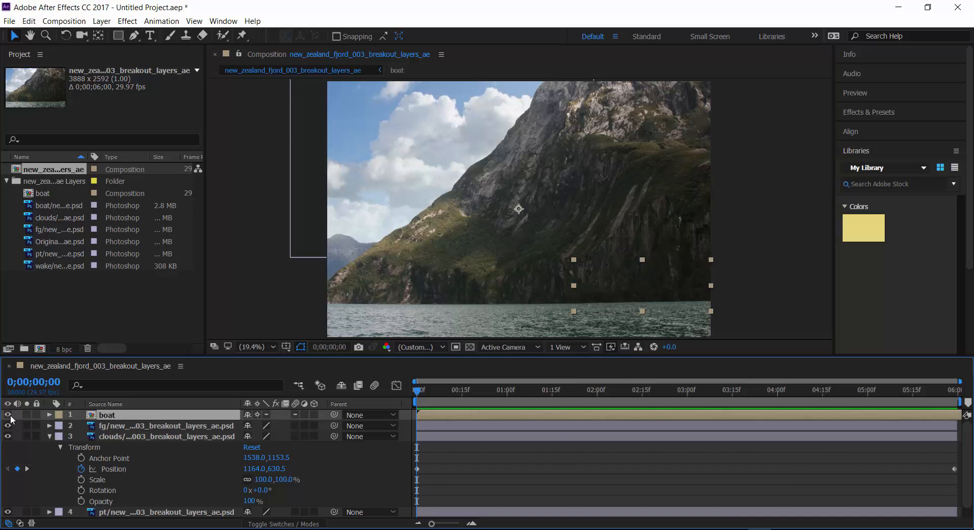
{"action": "left_click", "coordinate": [49, 414]}
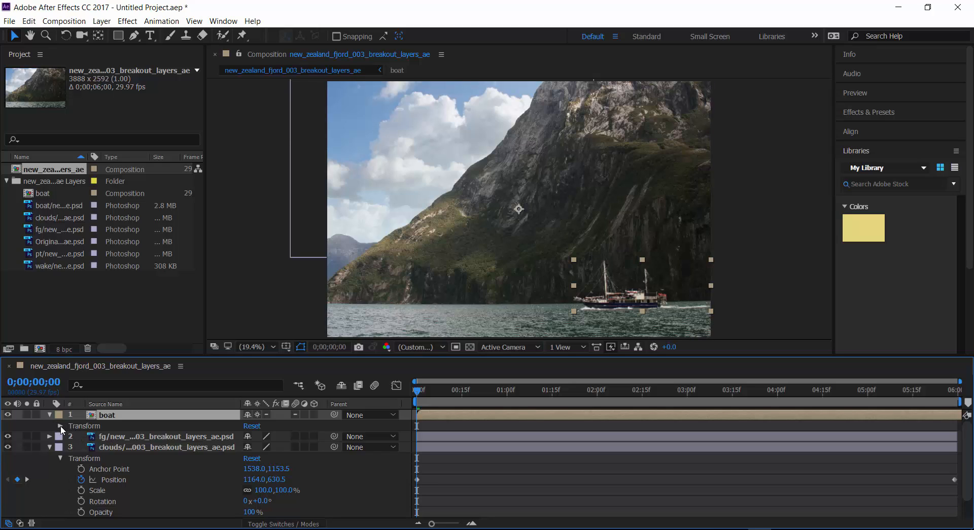
{"action": "left_click", "coordinate": [60, 426]}
{"action": "left_click", "coordinate": [60, 426]}
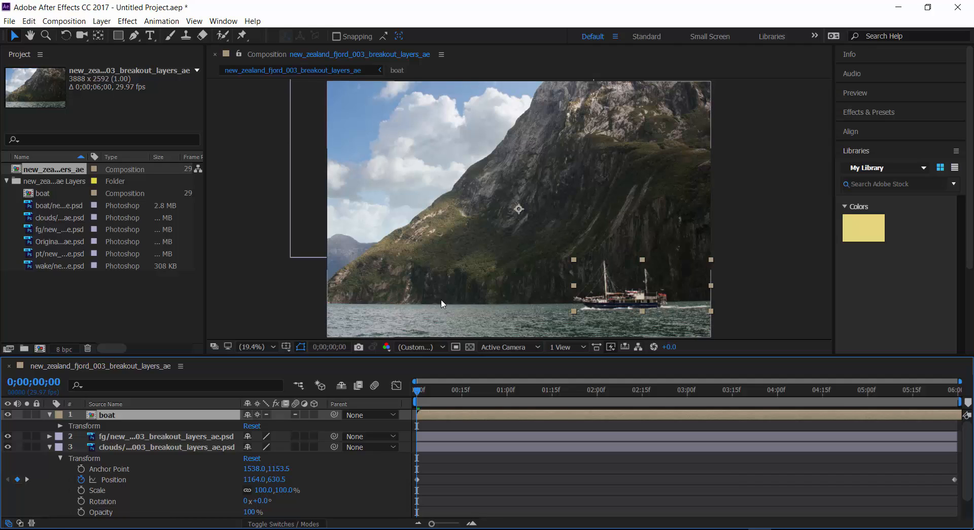
{"action": "left_click", "coordinate": [49, 415]}
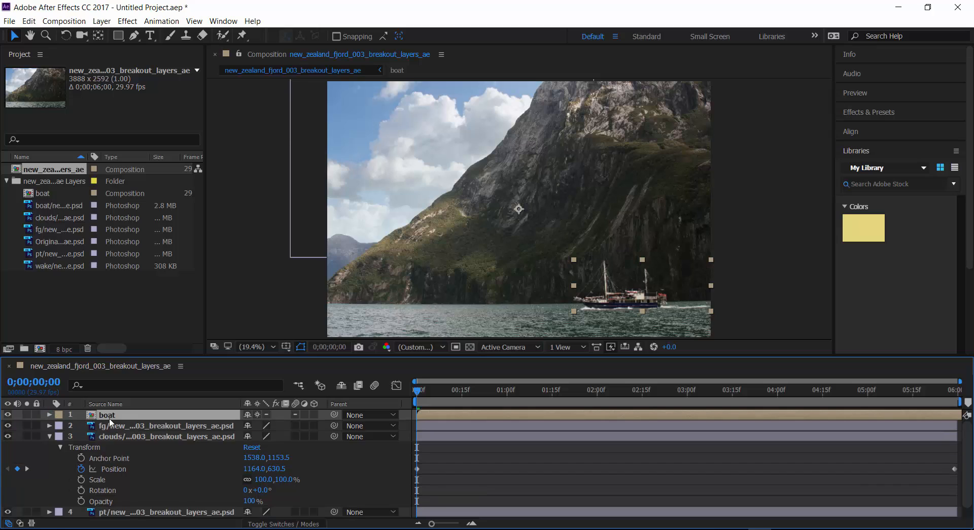
{"action": "left_click", "coordinate": [168, 437]}
{"action": "left_click", "coordinate": [49, 435]}
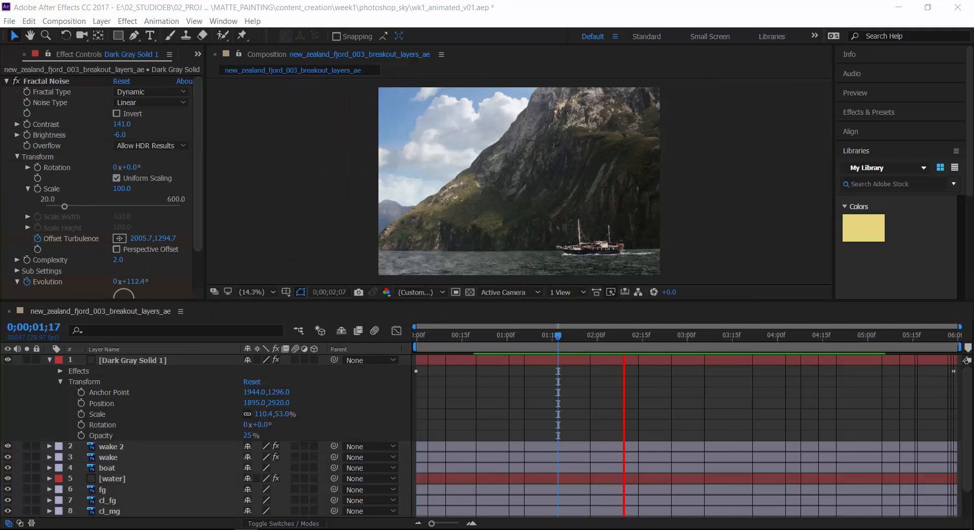
Stop the preview in the wk1_animated_v01.aep project and add the fjord composition to the Render Queue.
{"action": "key", "text": "space"}
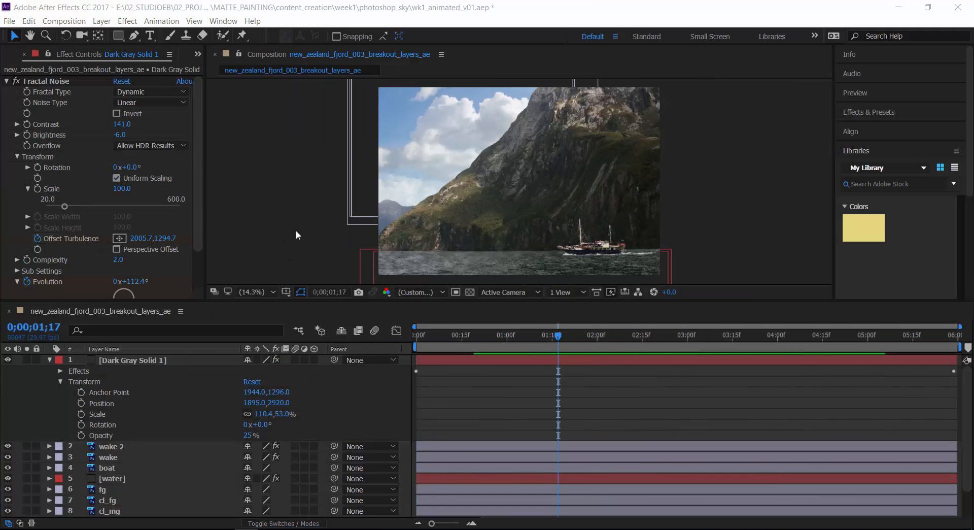
{"action": "left_click", "coordinate": [70, 23]}
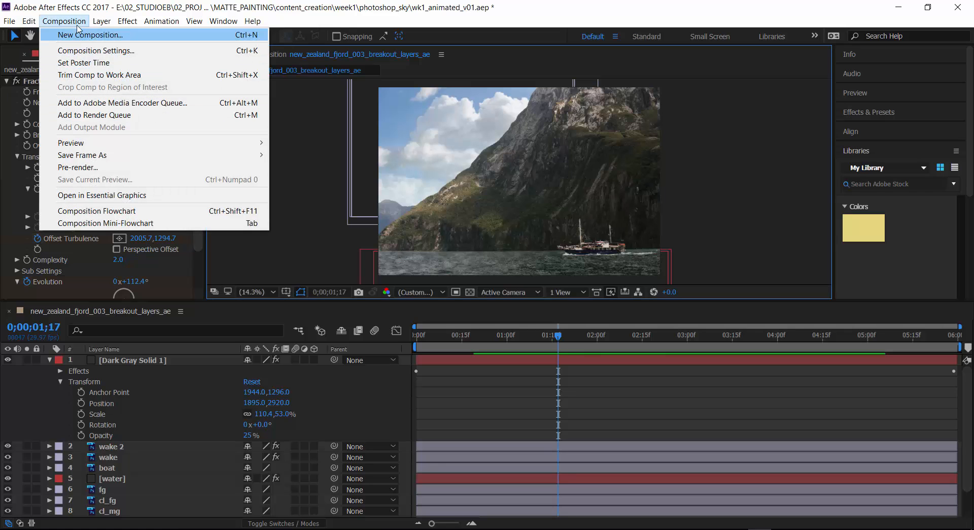
{"action": "left_click", "coordinate": [107, 116]}
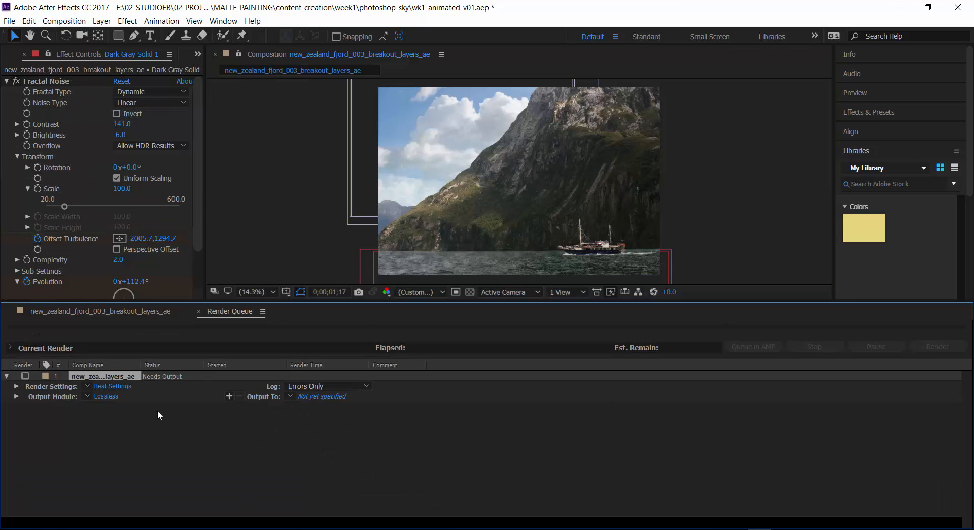
Set the render's output file to new_zealand_fjord_test.avi in the photoshop_sky folder, keeping the AVI format.
{"action": "left_click", "coordinate": [315, 396]}
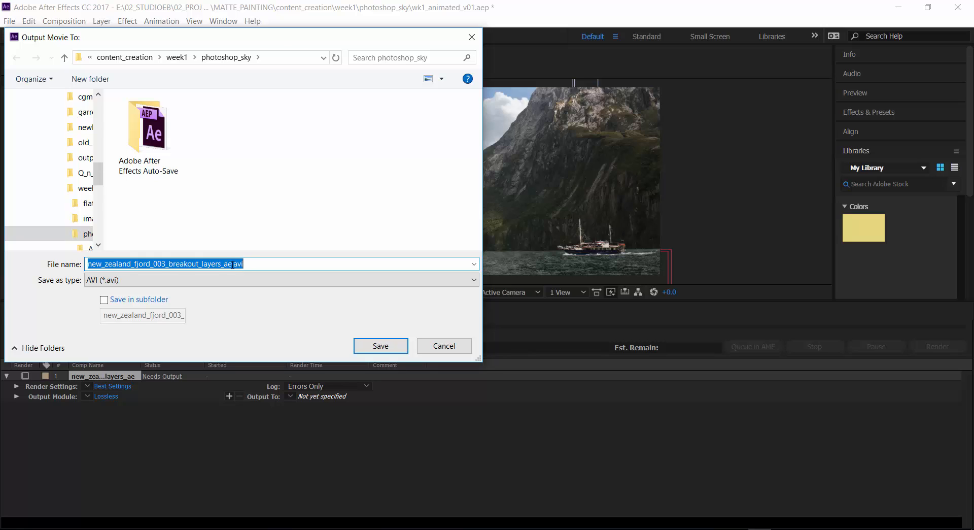
{"action": "left_click_drag", "start_coordinate": [232, 264], "coordinate": [152, 263]}
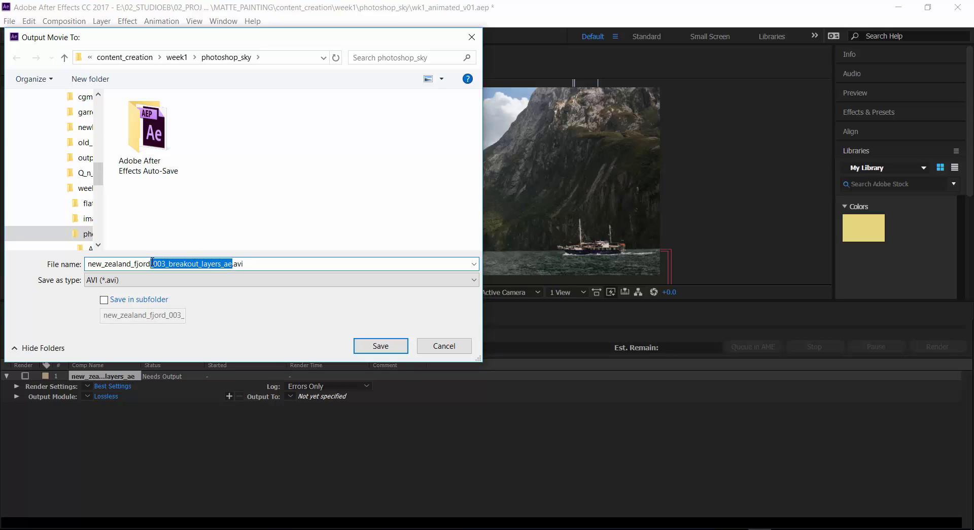
{"action": "key", "text": "BackSpace"}
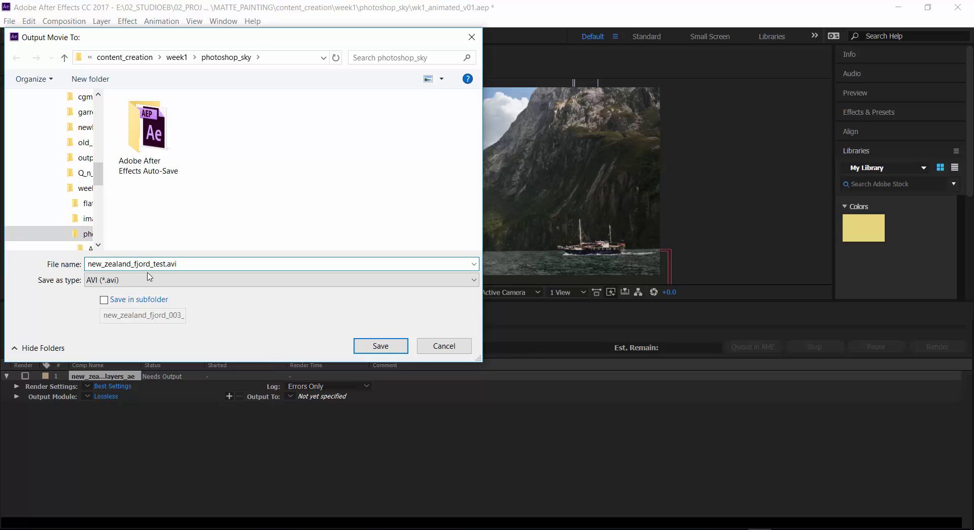
{"action": "left_click", "coordinate": [282, 278]}
{"action": "left_click", "coordinate": [290, 326]}
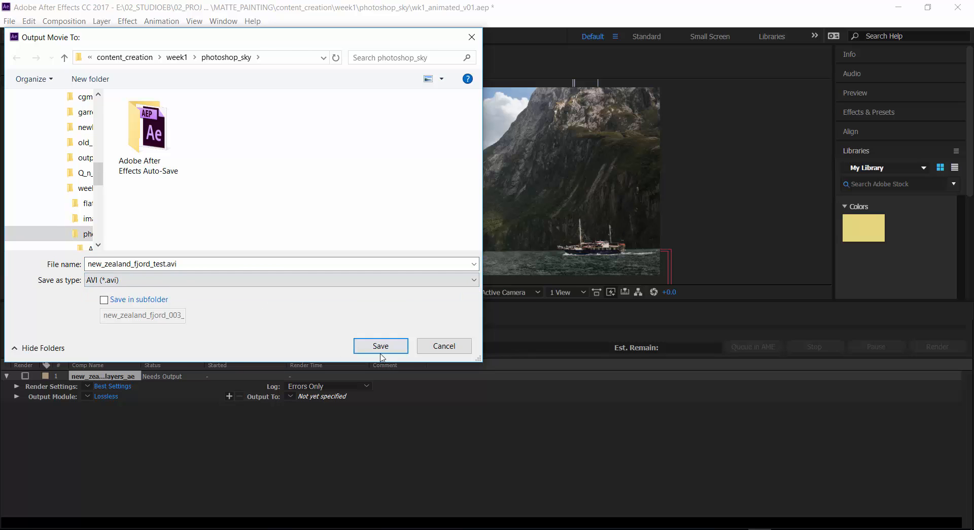
{"action": "left_click", "coordinate": [381, 352]}
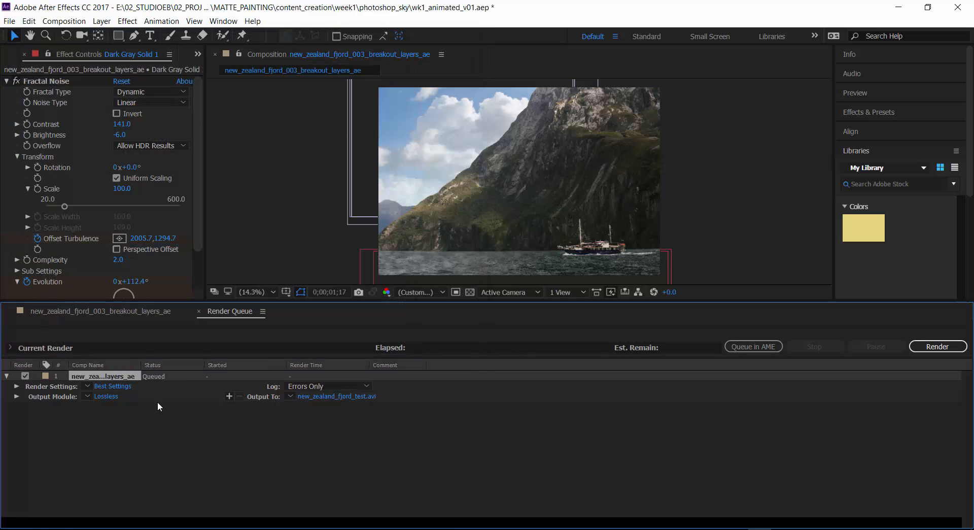
Review the queued composition's render settings, accept them with Best quality and Full resolution, and look through the available presets.
{"action": "left_click", "coordinate": [106, 387]}
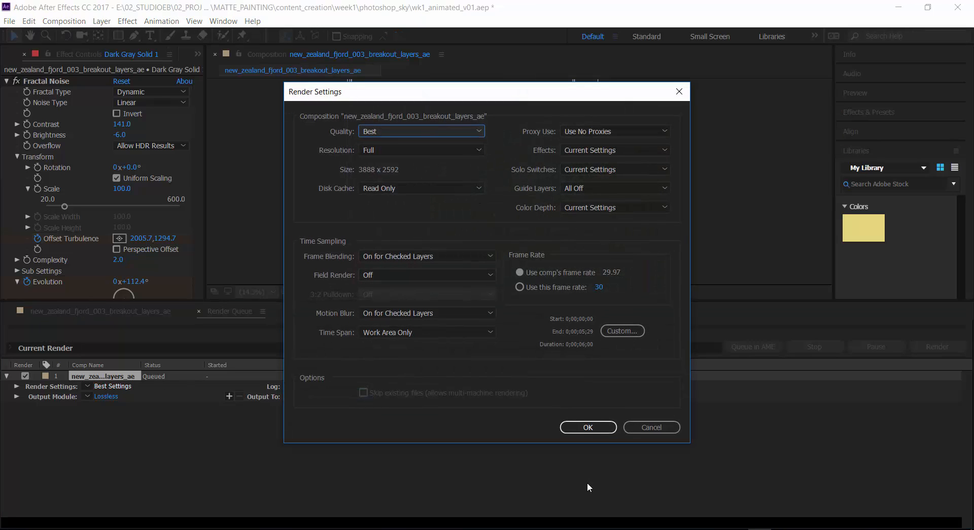
{"action": "left_click", "coordinate": [588, 426]}
{"action": "left_click", "coordinate": [88, 387]}
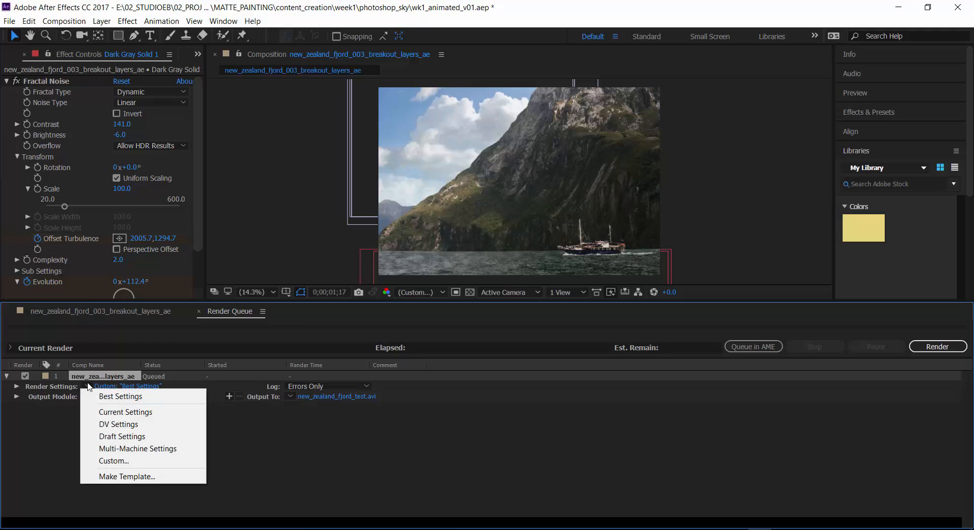
{"action": "left_click", "coordinate": [244, 452]}
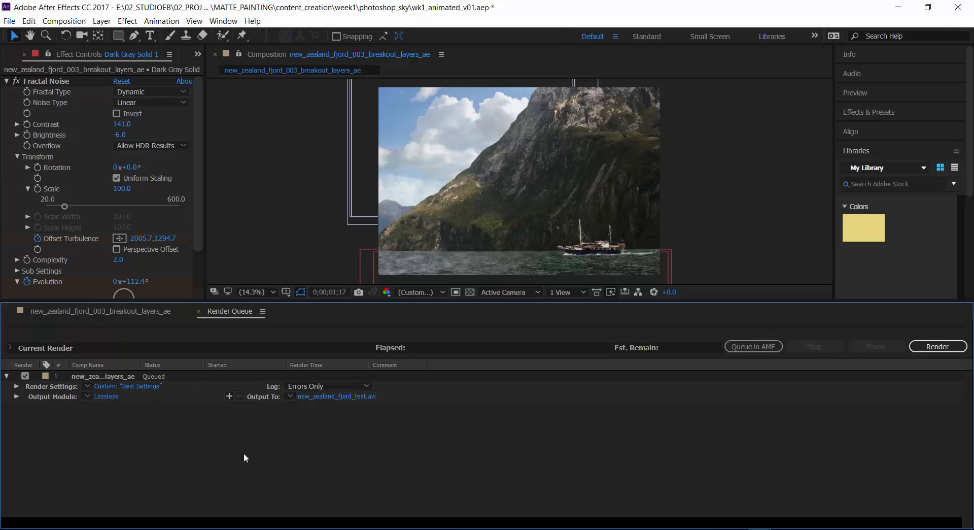
Change the queued render's output module format from AVI to QuickTime and accept the output settings.
{"action": "left_click", "coordinate": [108, 397]}
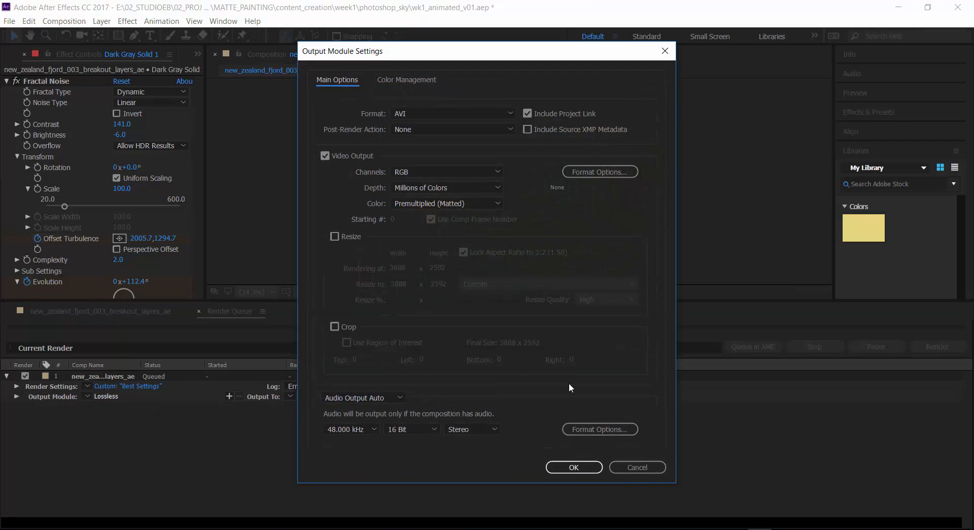
{"action": "left_click", "coordinate": [437, 113]}
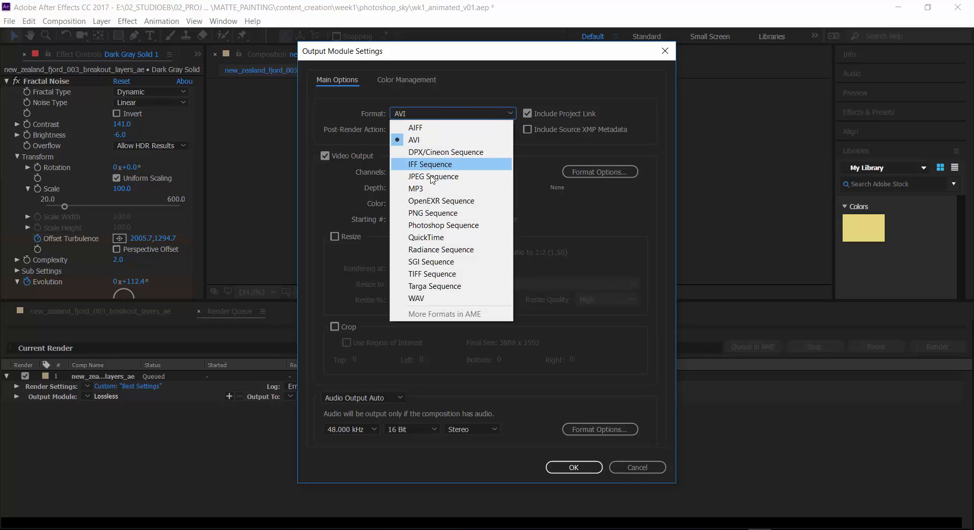
{"action": "left_click", "coordinate": [432, 241]}
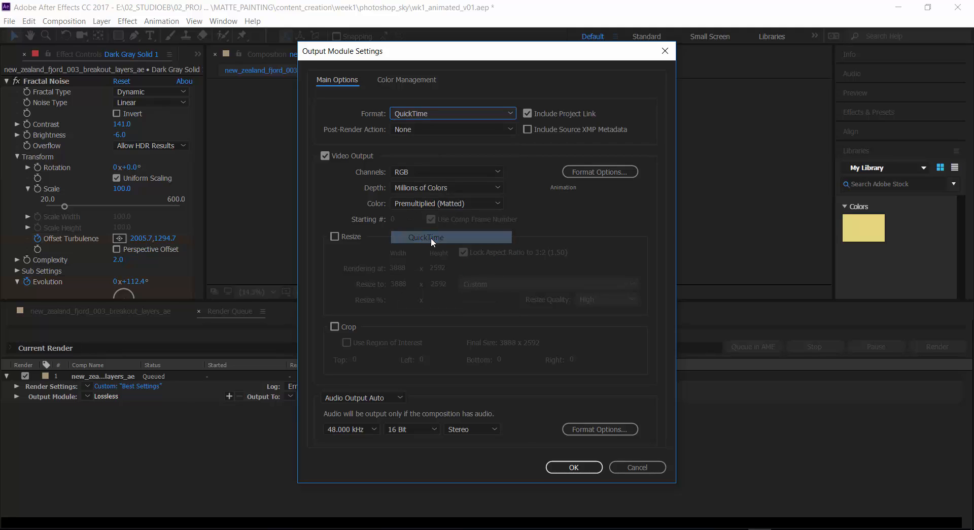
{"action": "left_click", "coordinate": [571, 467]}
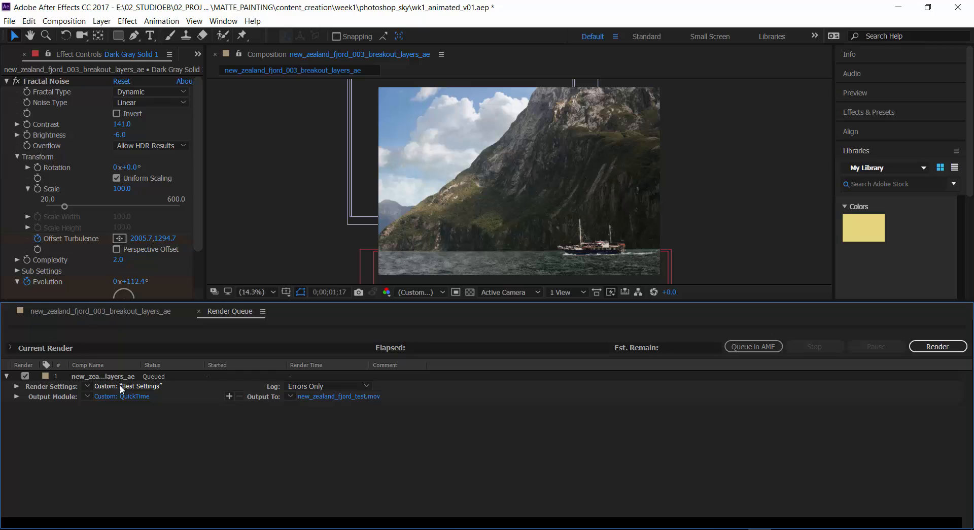
Set the queued composition's render resolution to Half and start the render.
{"action": "left_click", "coordinate": [149, 386]}
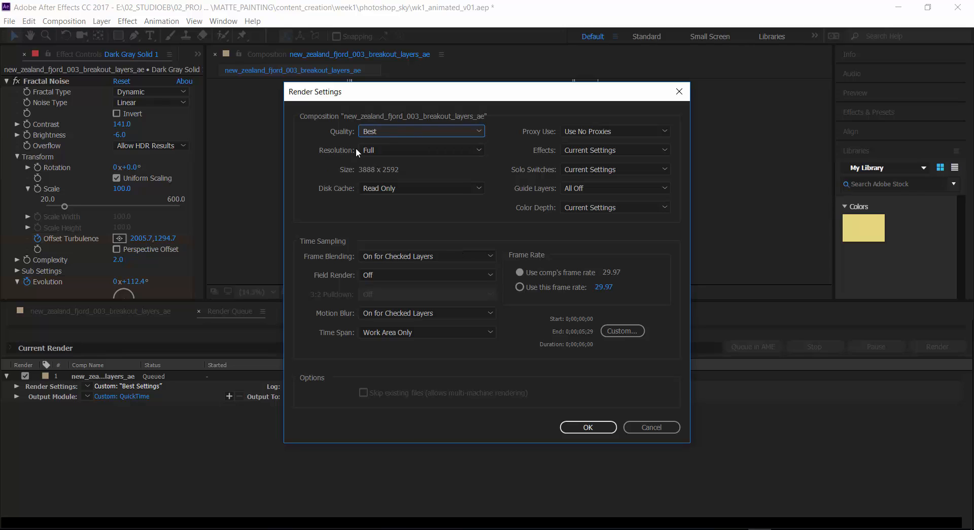
{"action": "left_click", "coordinate": [409, 148]}
{"action": "left_click", "coordinate": [400, 191]}
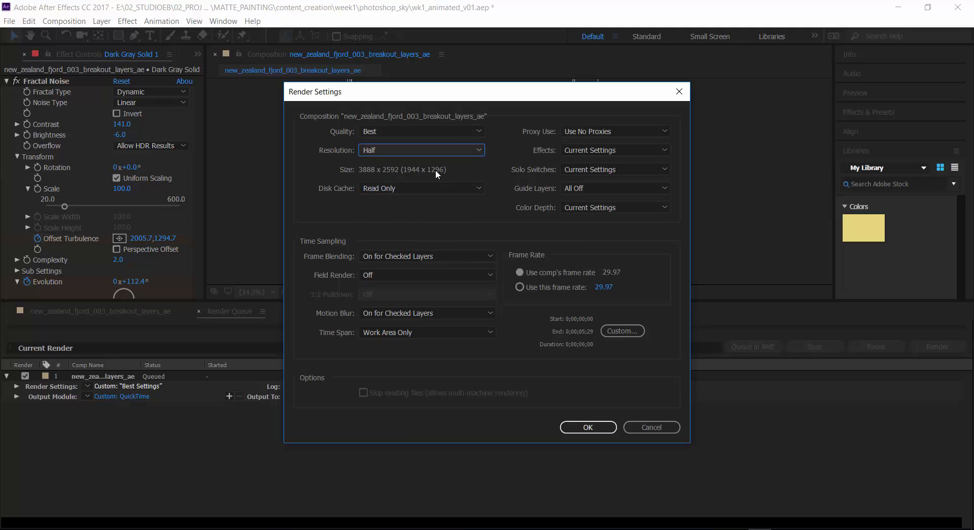
{"action": "left_click", "coordinate": [588, 426]}
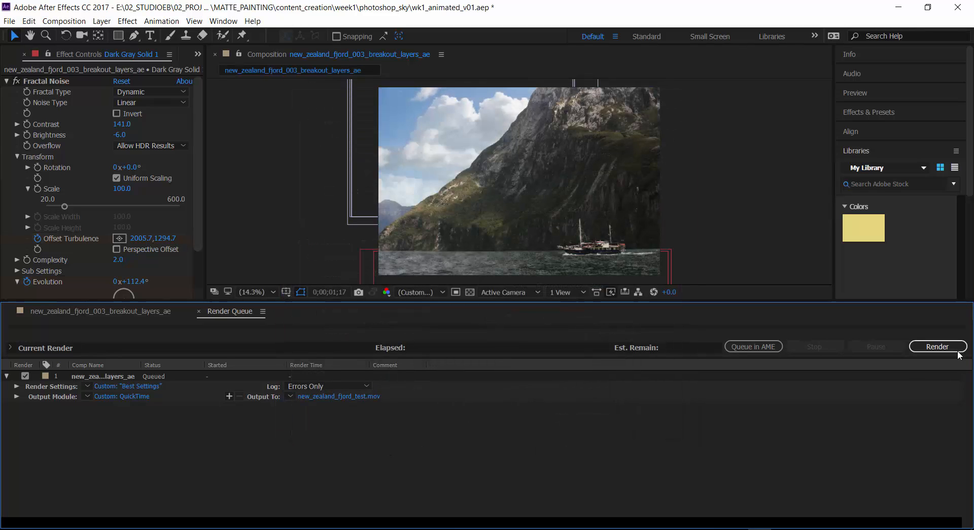
{"action": "left_click", "coordinate": [938, 347]}
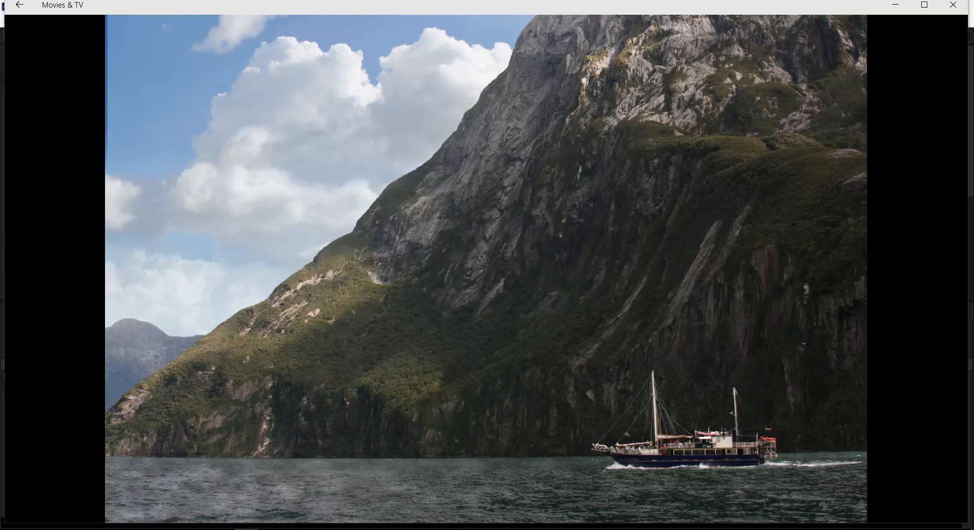
Watch the rendered fjord animation in Movies & TV and pause it near the end.
{"action": "mouse_move", "coordinate": [707, 386]}
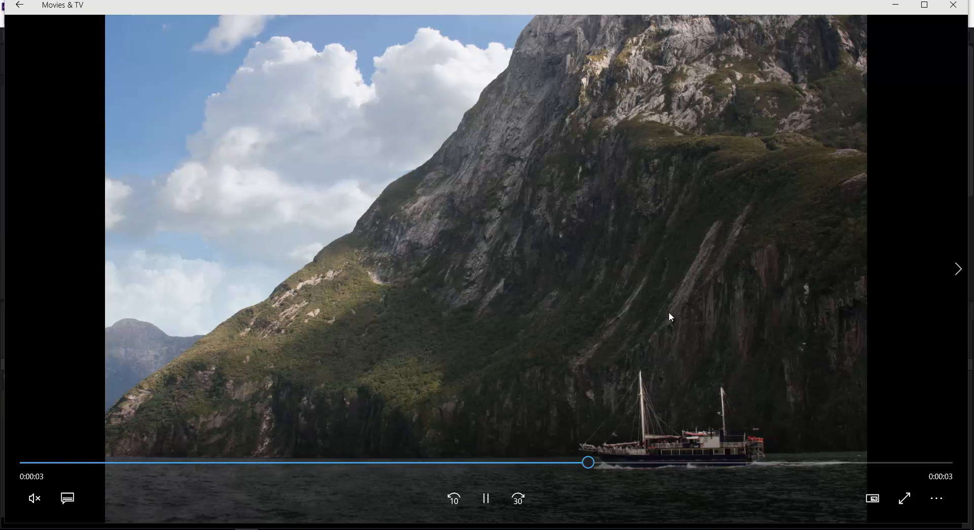
{"action": "left_click", "coordinate": [486, 503]}
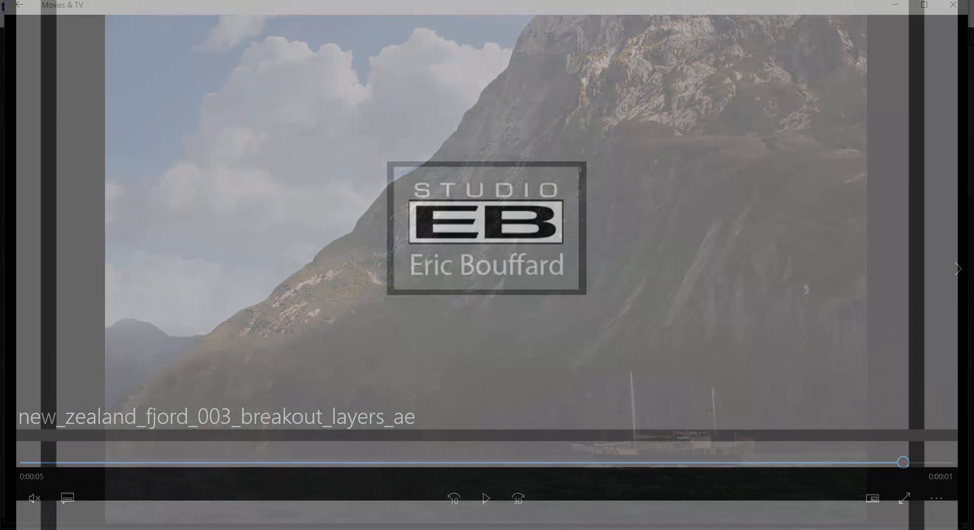